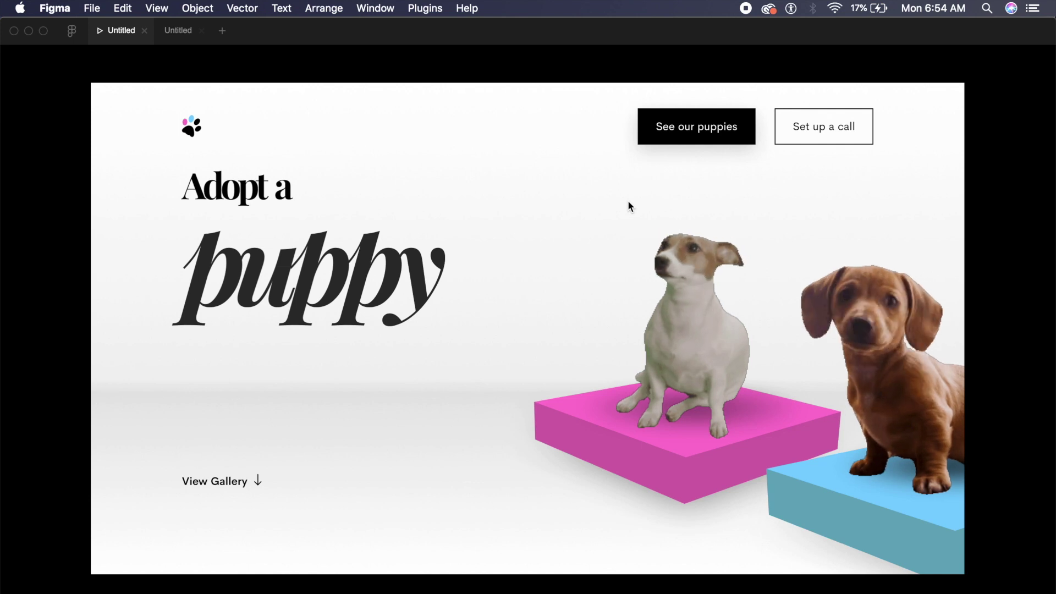
Switch from the prototype preview to the empty Untitled draft tab.
key("ctrl+Tab")
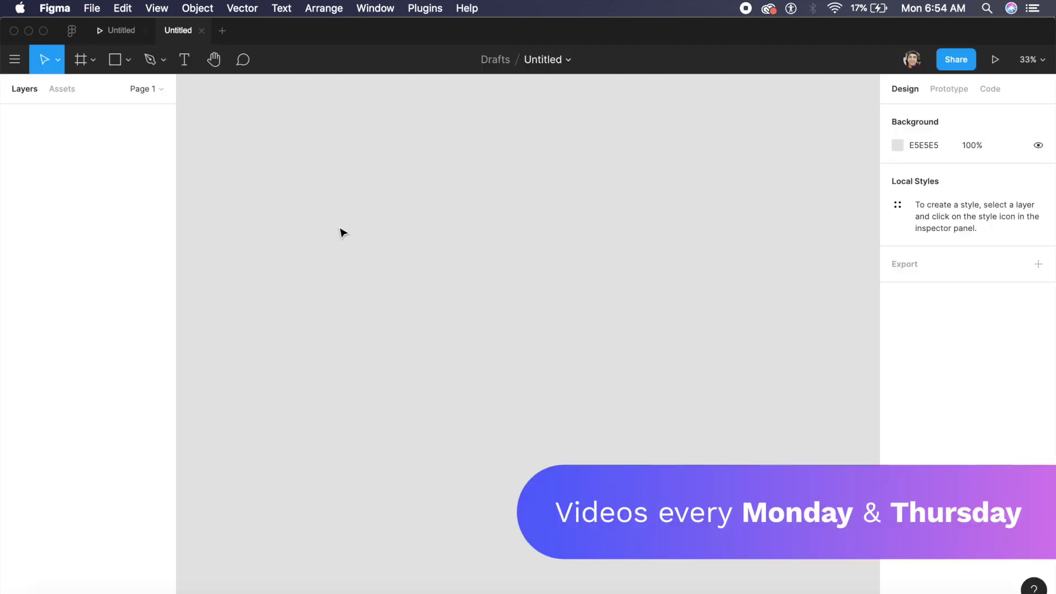
Create a Desktop 1920×1080 frame, select Frame 1, and add a layout grid.
key("f")
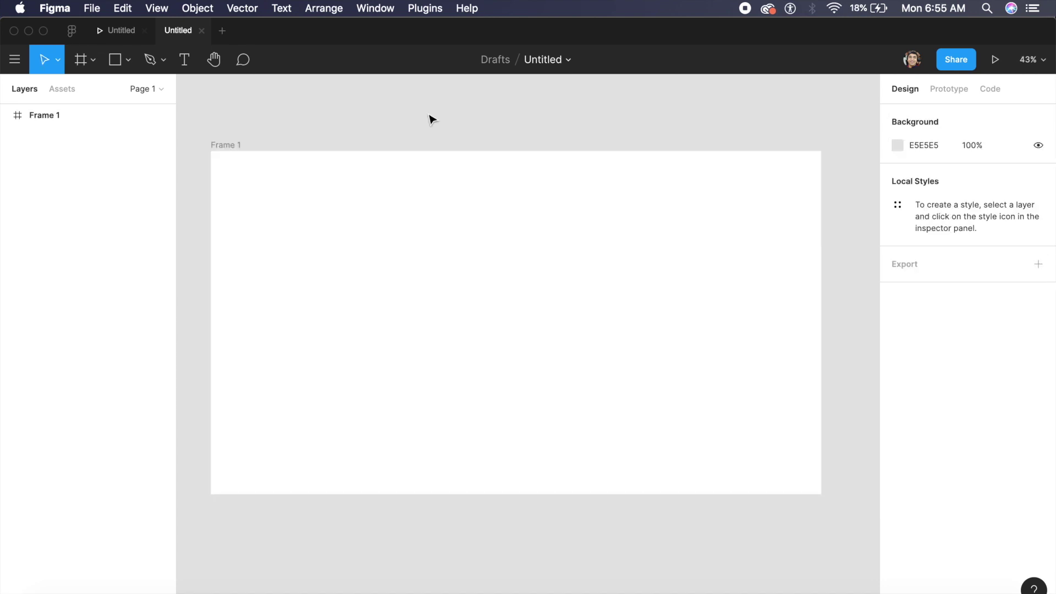
left_click(416, 237)
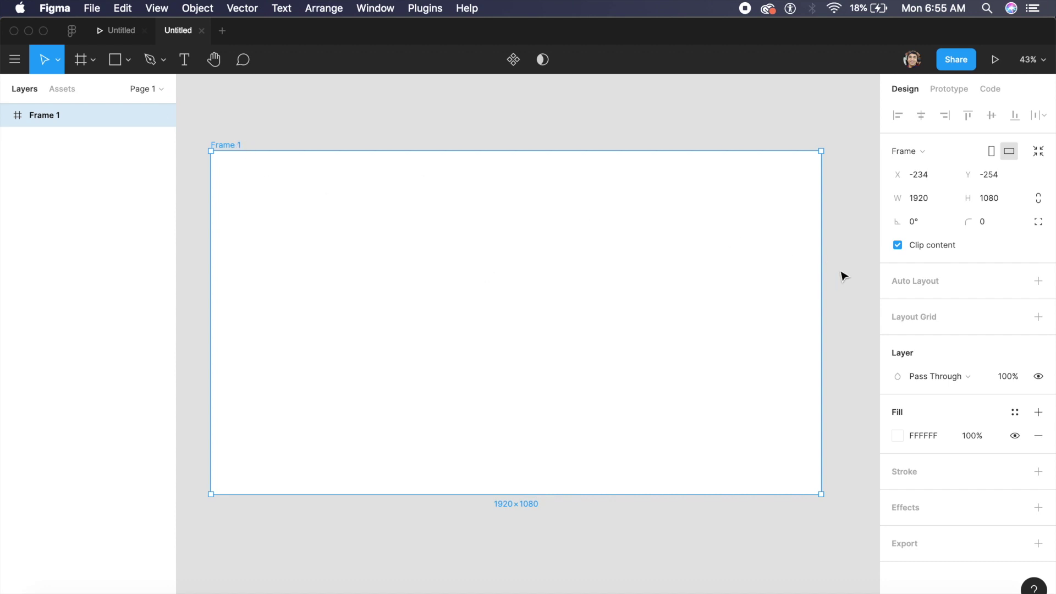
left_click(1039, 317)
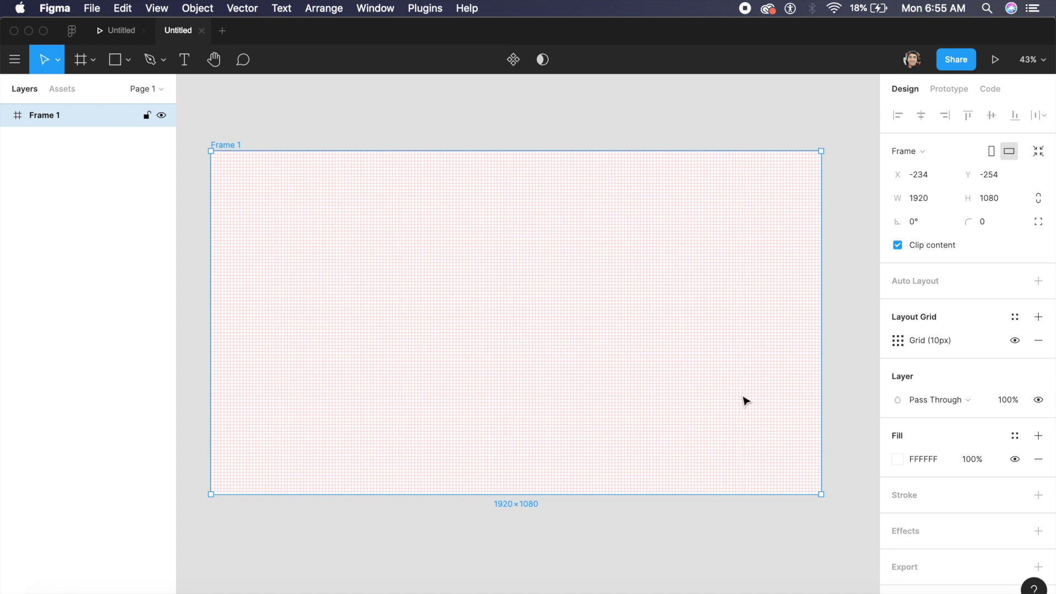
Make Frame 1's grid 12 columns with 200 margin and 32 gutter, then place a text layer.
left_click(897, 343)
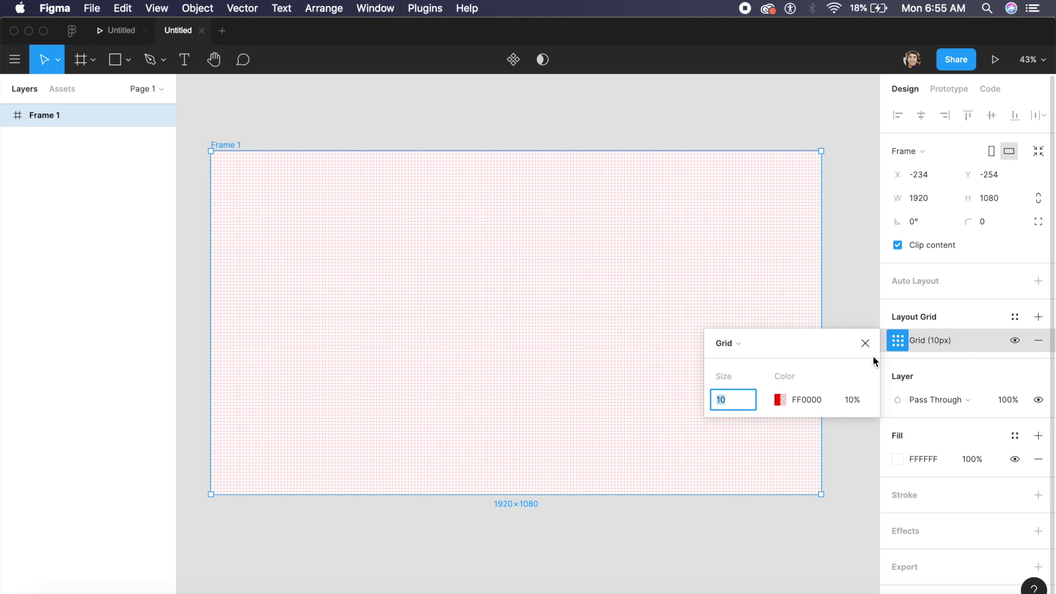
left_click(740, 344)
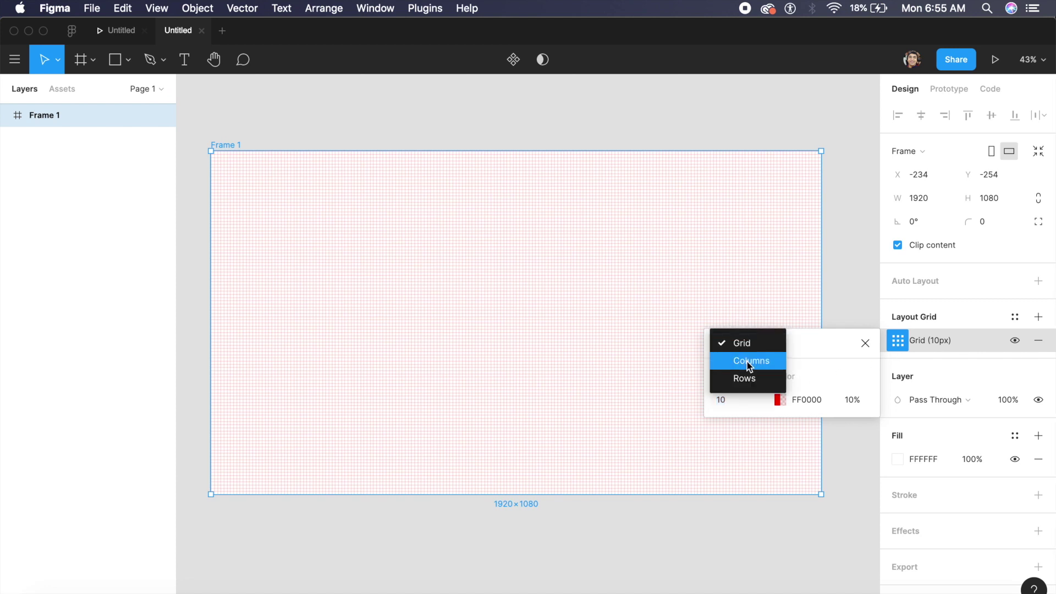
left_click(746, 361)
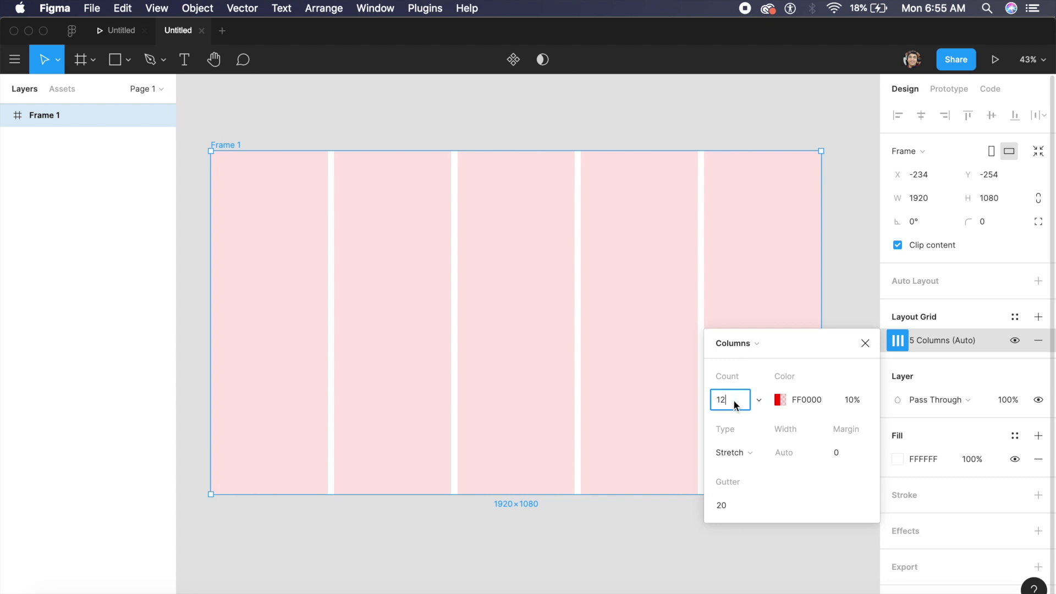
key("Return")
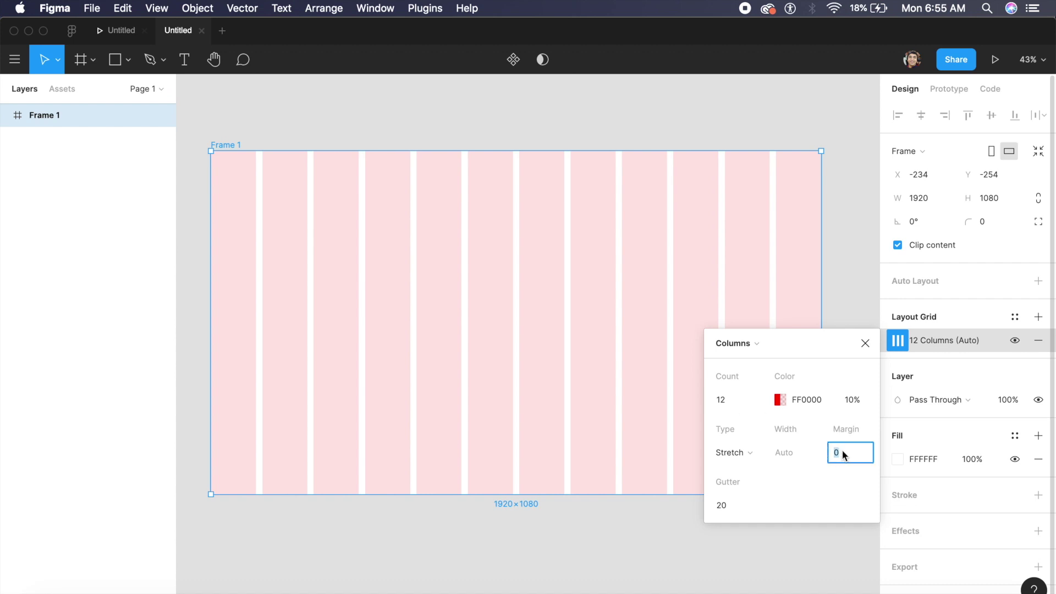
type("200")
key("Return")
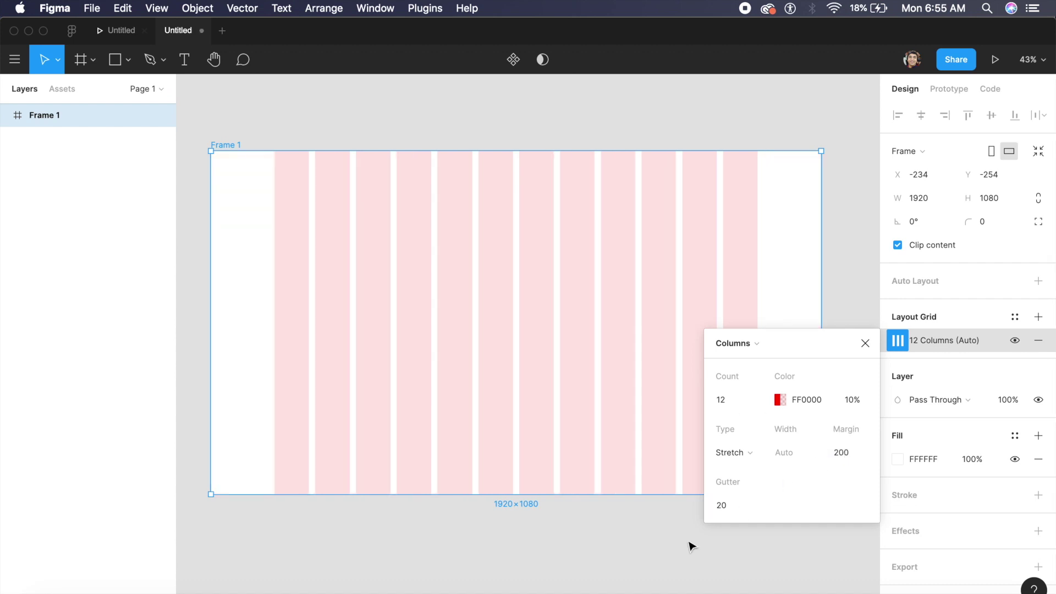
left_click(734, 509)
type("32")
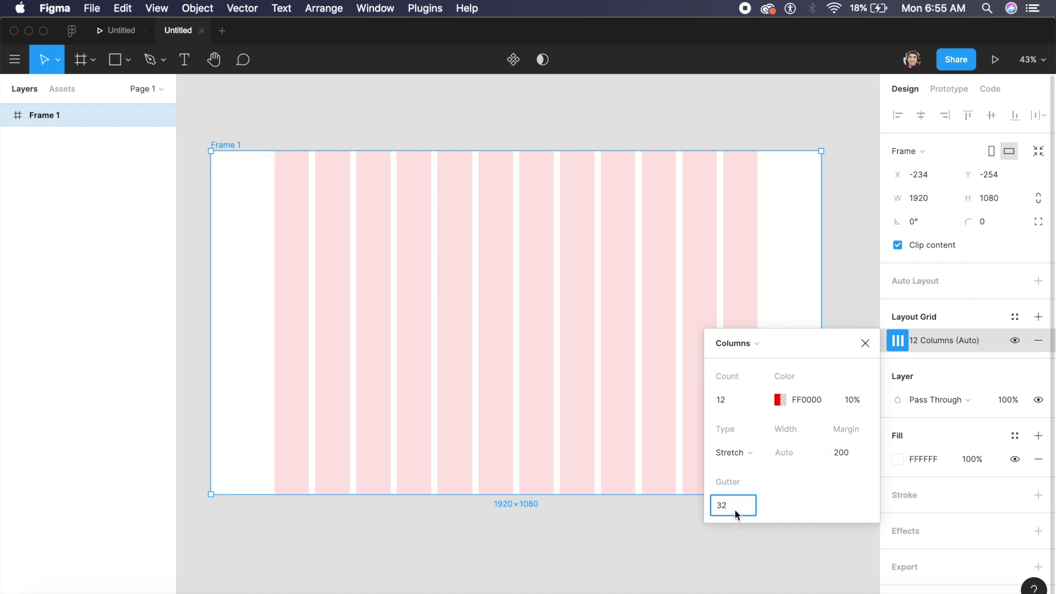
key("Return")
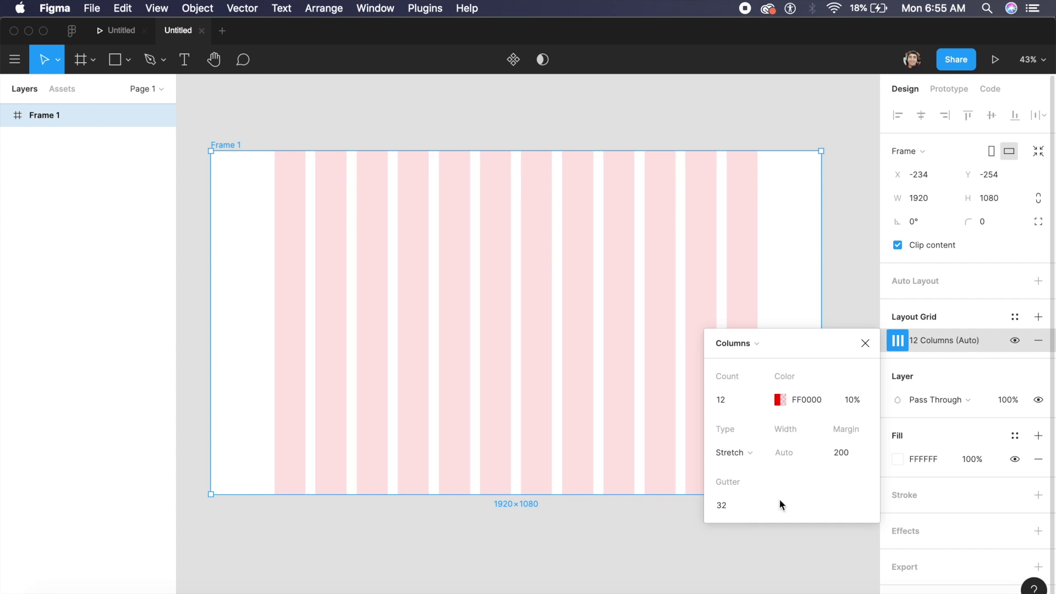
key("t")
left_click(295, 279)
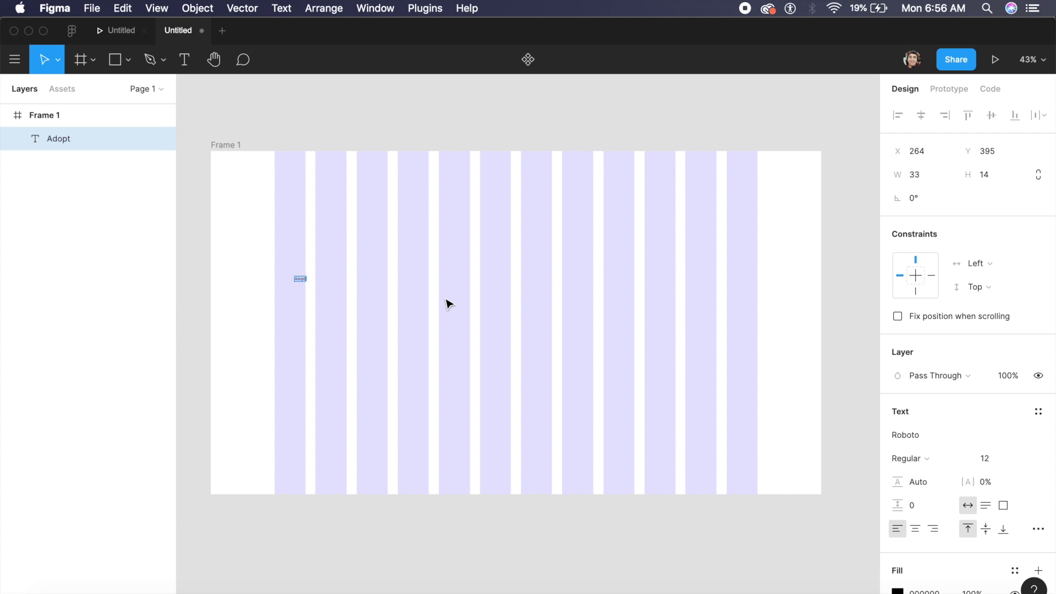
Change the 'Adopt a' text's font to Playfair Display.
key("Escape")
key("Escape")
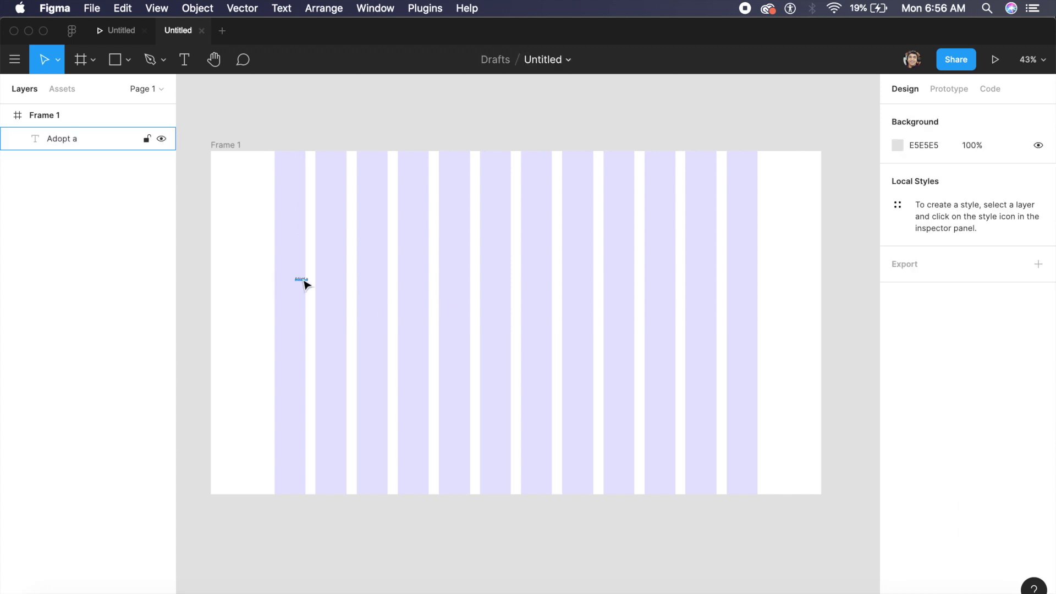
left_click(303, 281)
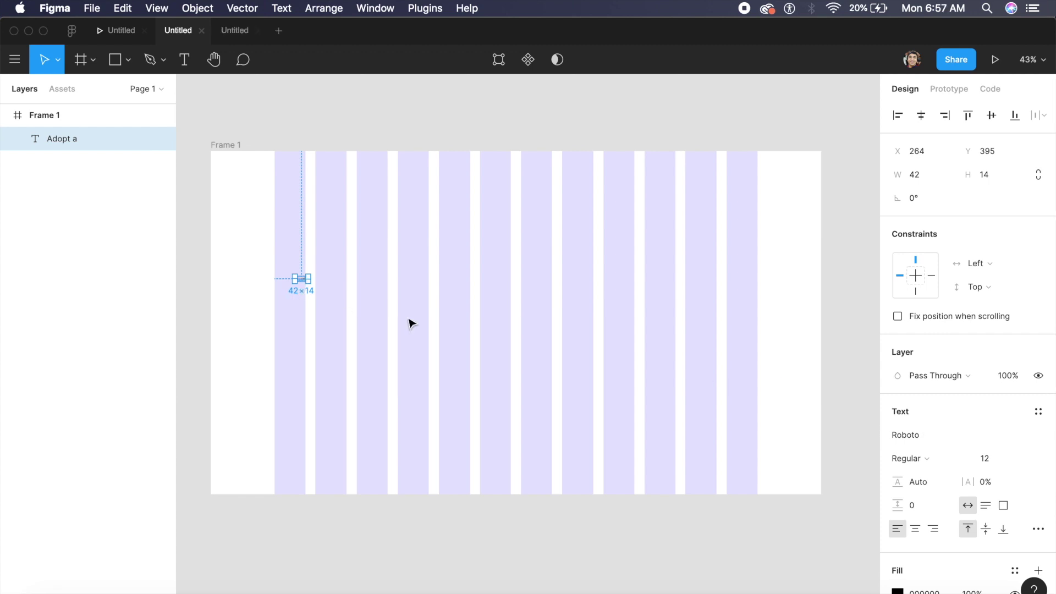
scroll(411, 323, "up", 5)
scroll(214, 230, "left", 1)
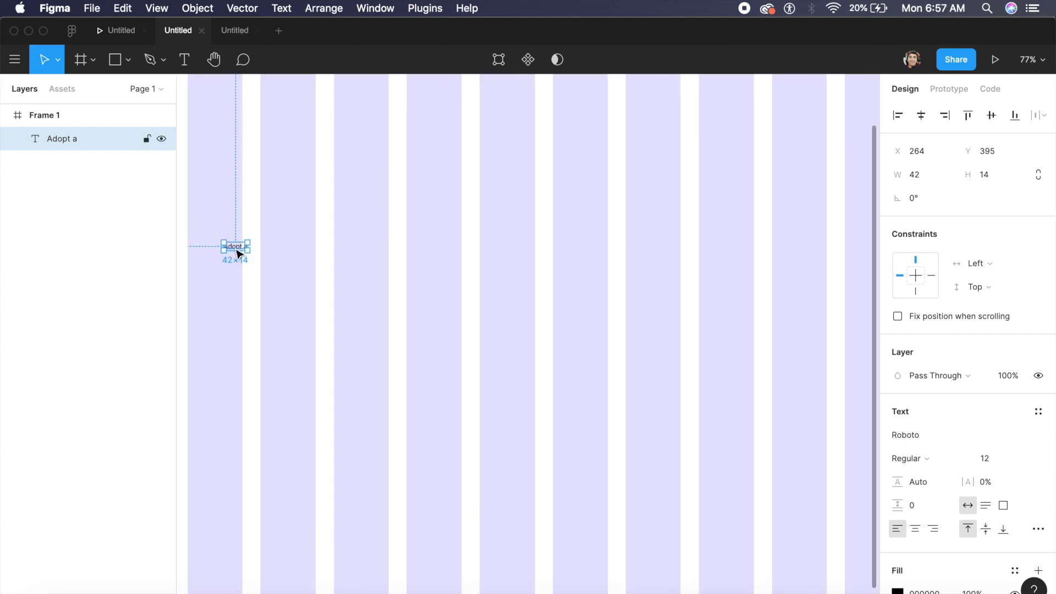
left_click(925, 437)
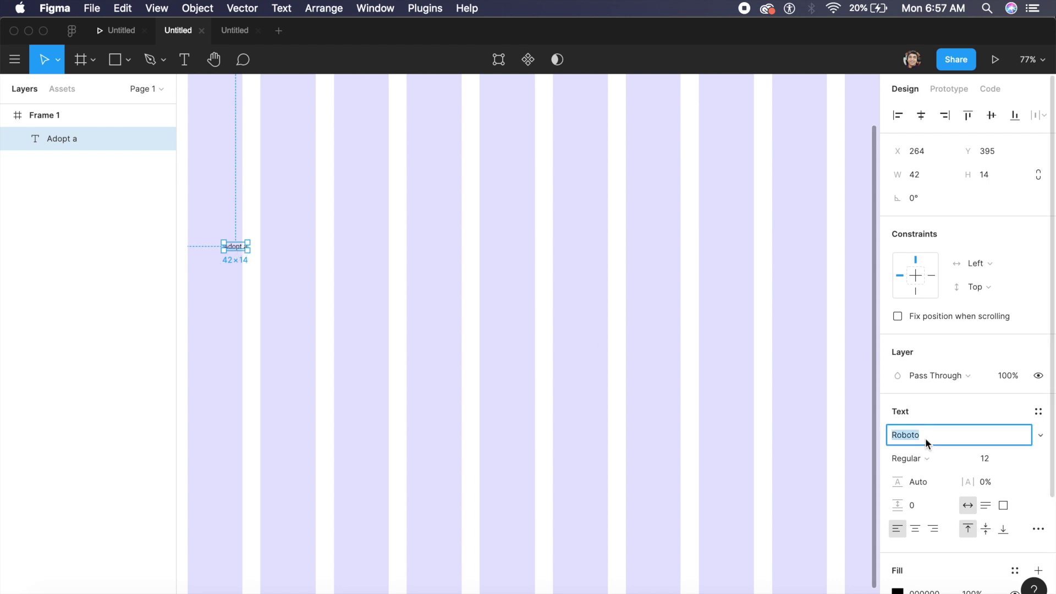
type("Playfair Display")
key("Return")
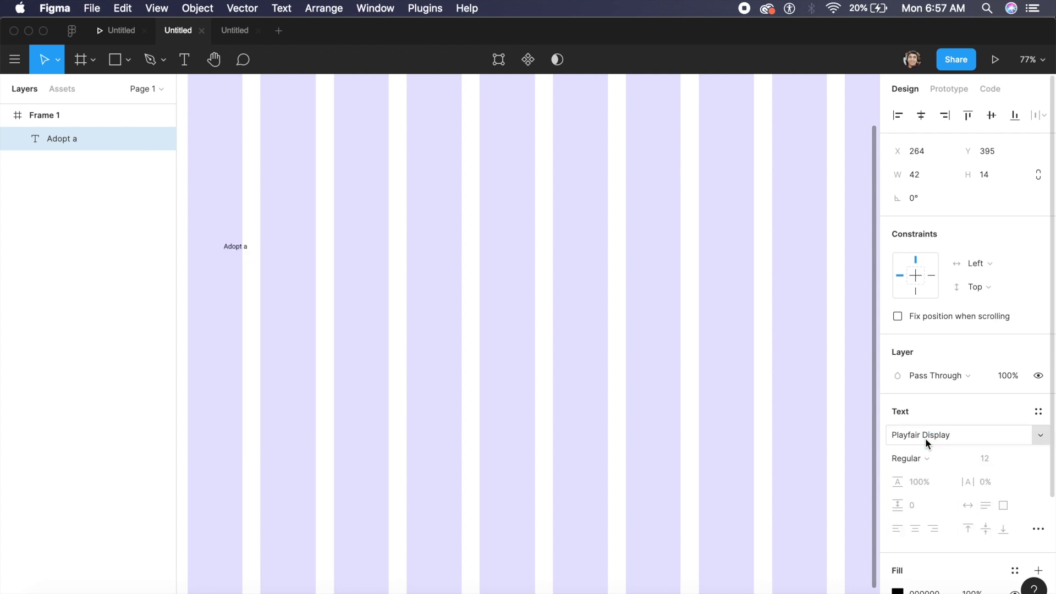
key("Escape")
Make 'Adopt a' size 100 Bold and select the Adopt a puppy group.
left_click(243, 253)
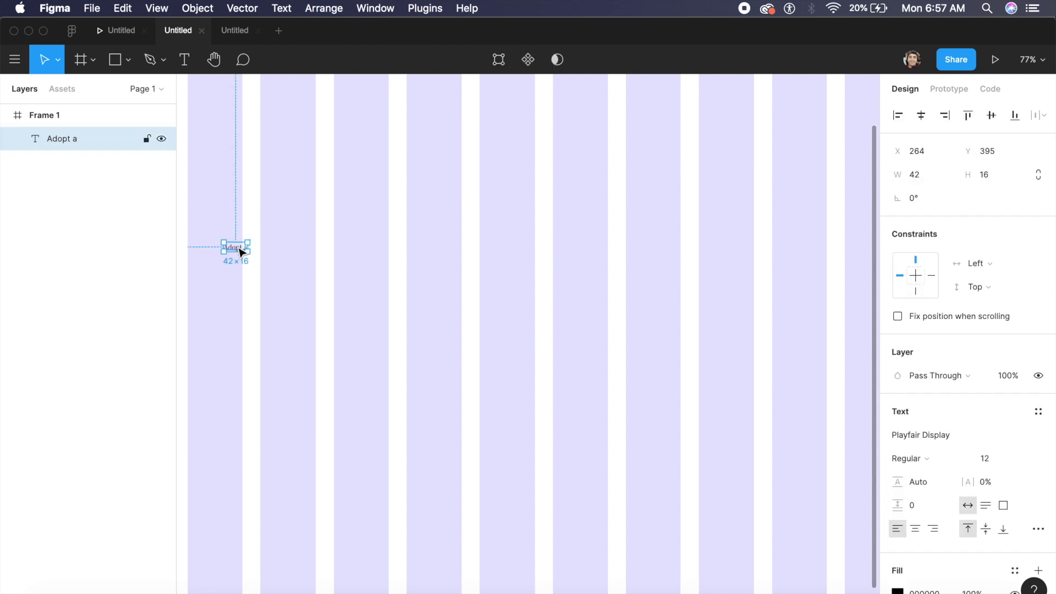
left_click(997, 461)
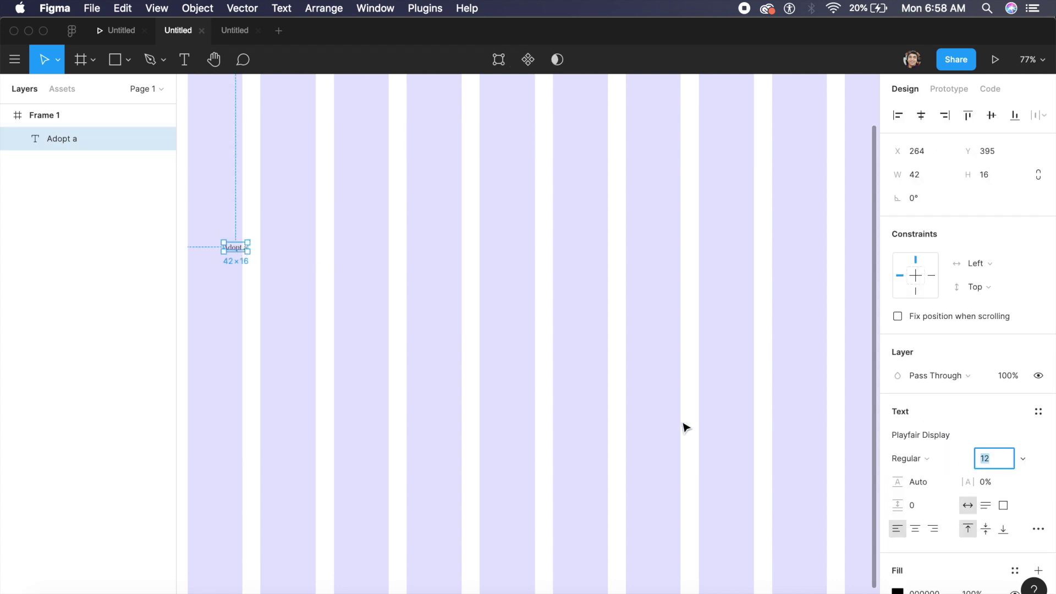
key("Return")
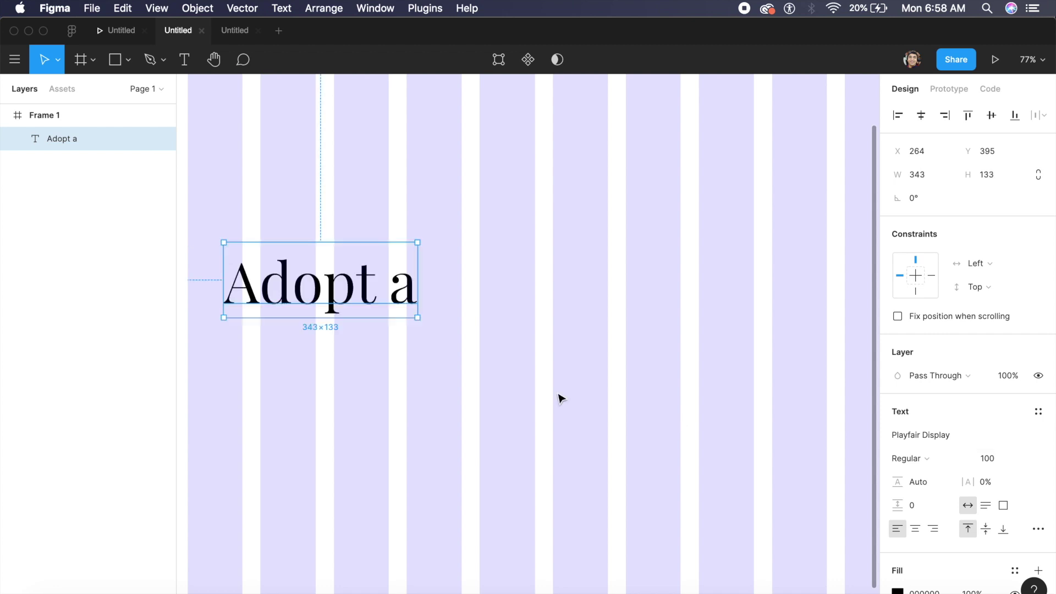
scroll(323, 342, "left", 5)
scroll(324, 345, "down", 5)
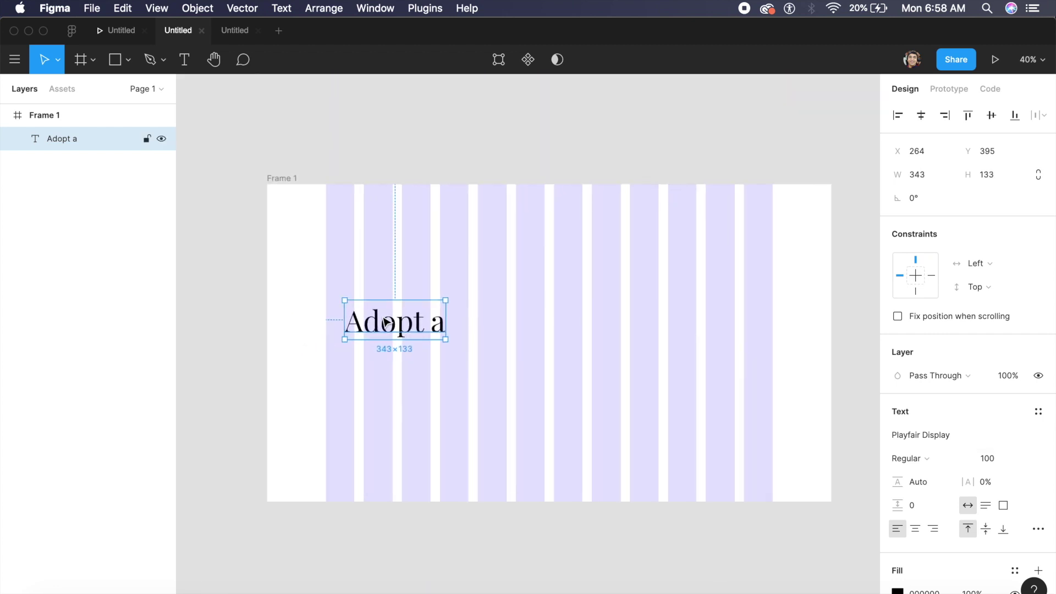
left_click(929, 465)
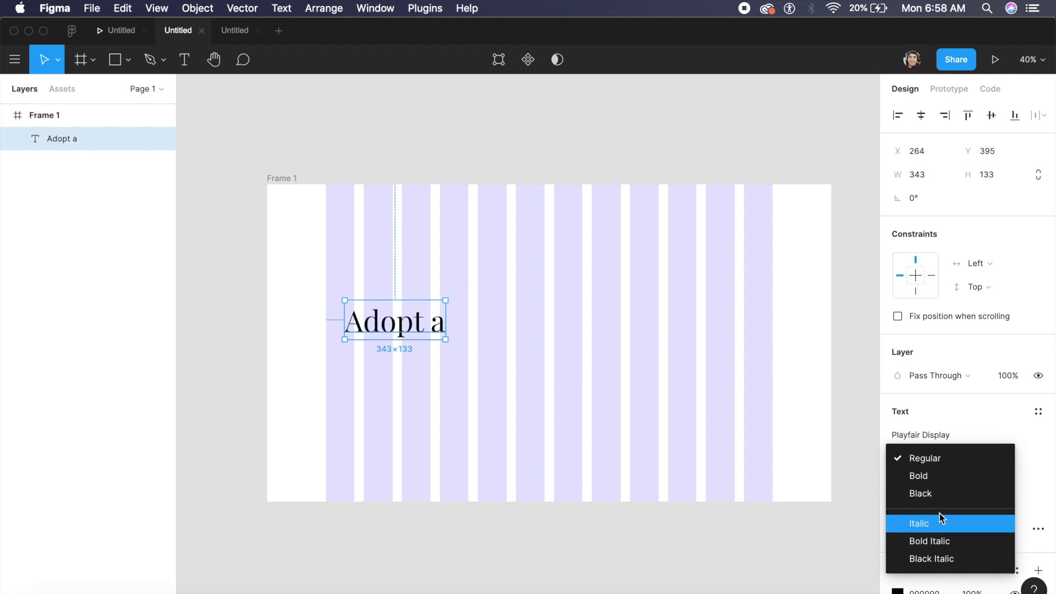
left_click(938, 475)
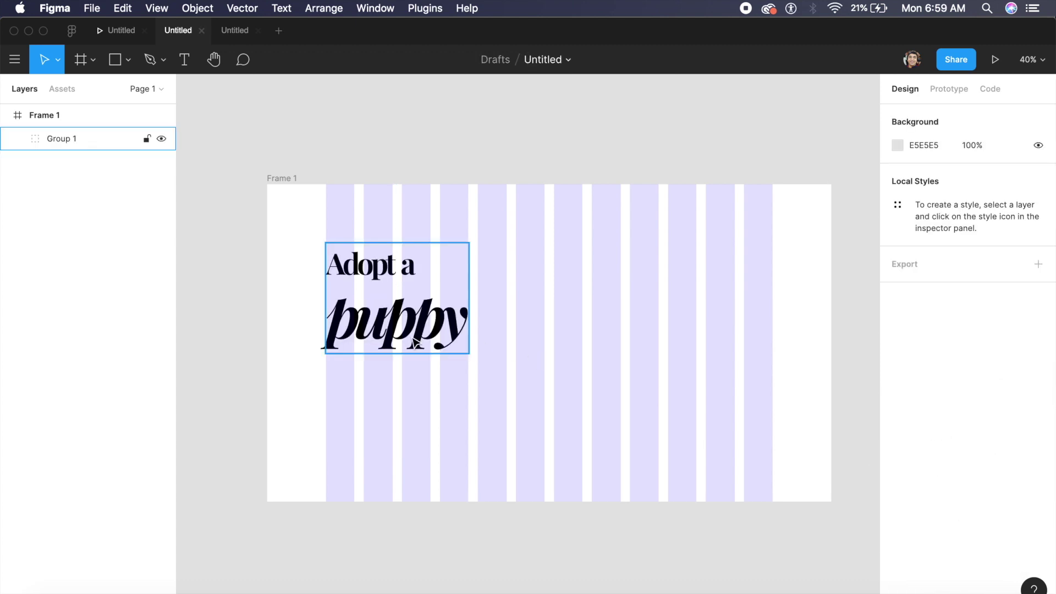
left_click(407, 341)
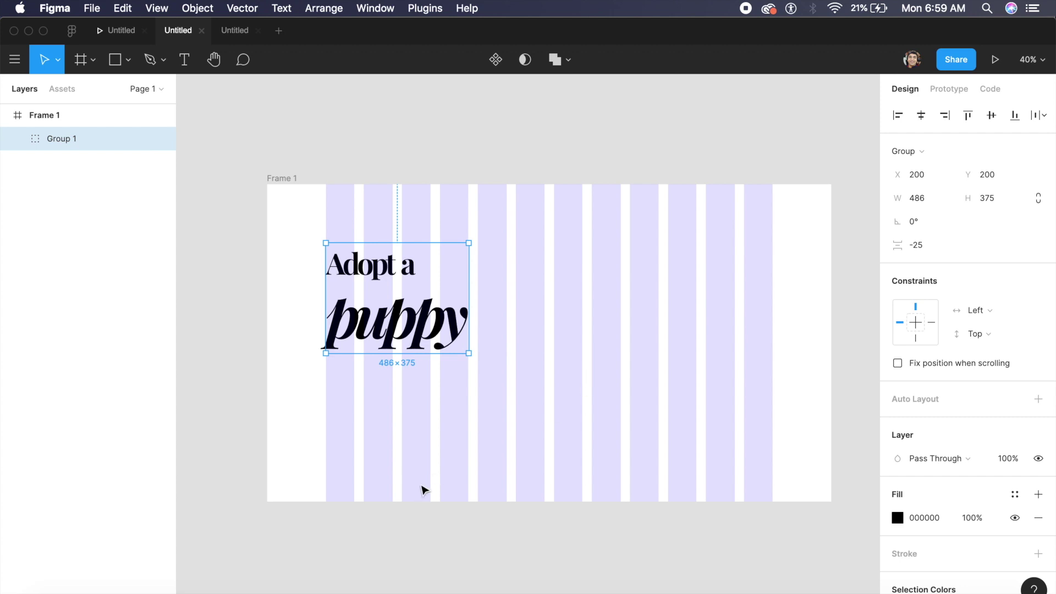
left_click(290, 590)
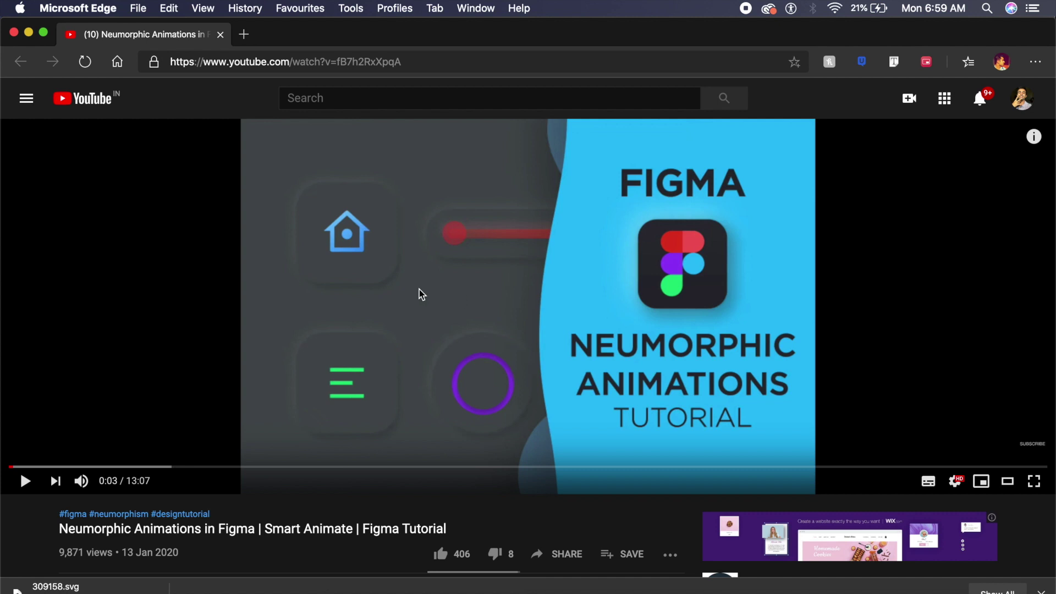
Dismiss the download notice and bring up unscreen's Remove Video Background page in Edge.
mouse_move(1028, 447)
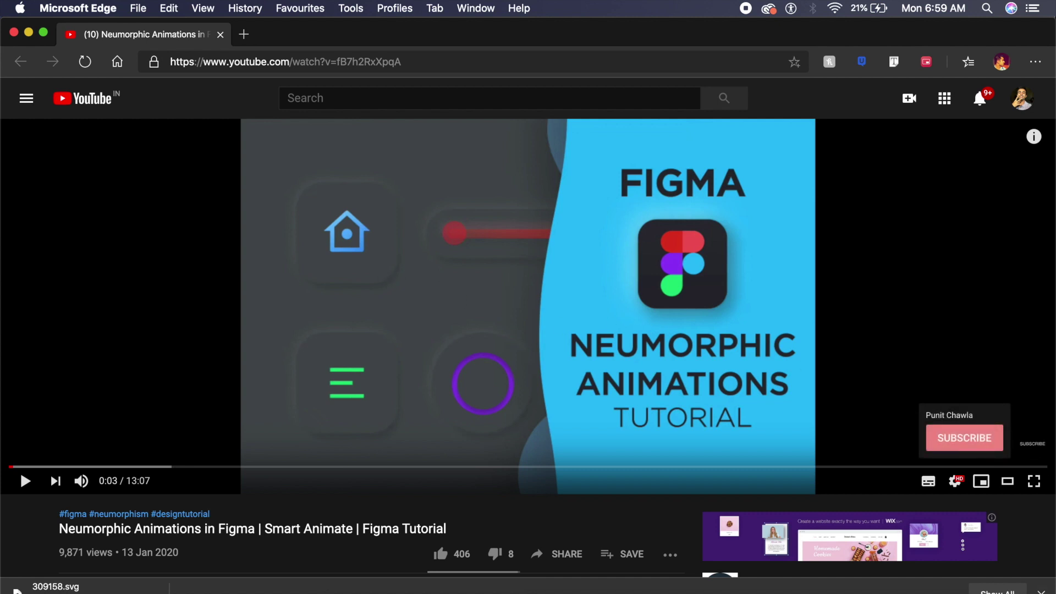
left_click(1041, 590)
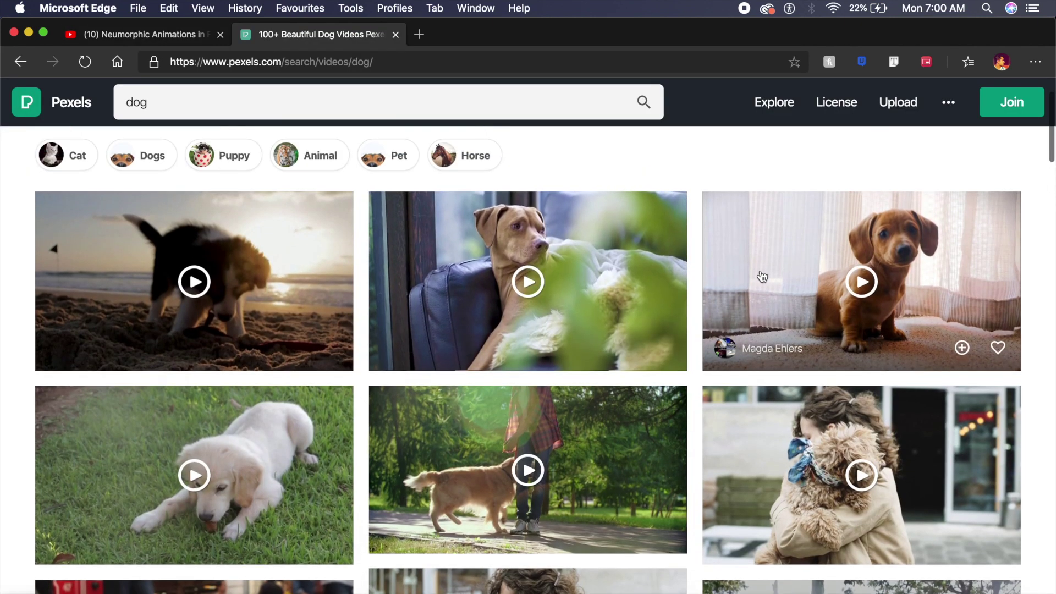
scroll(797, 283, "up", 1)
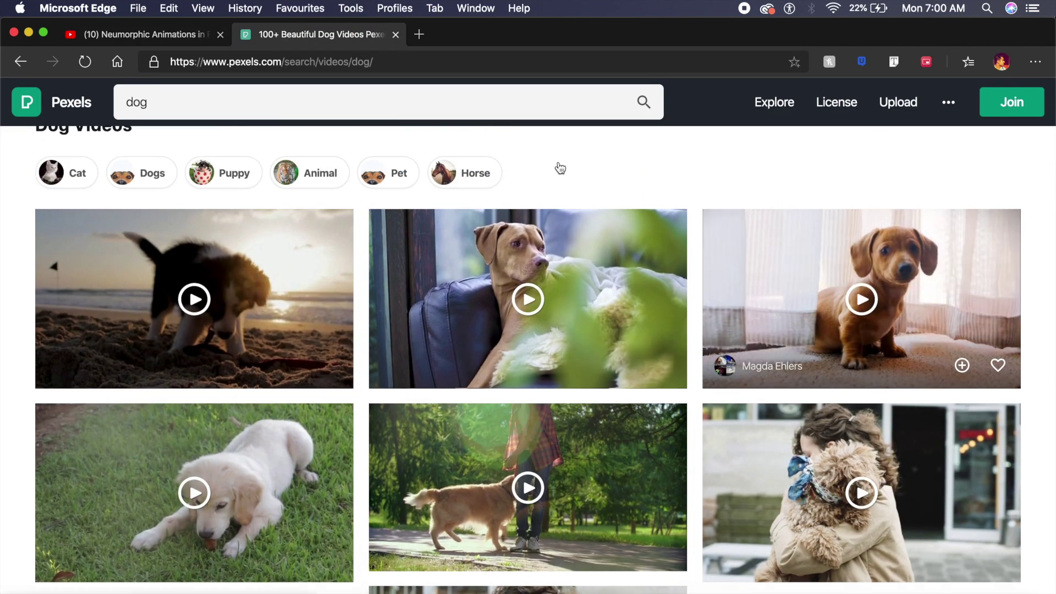
mouse_move(778, 315)
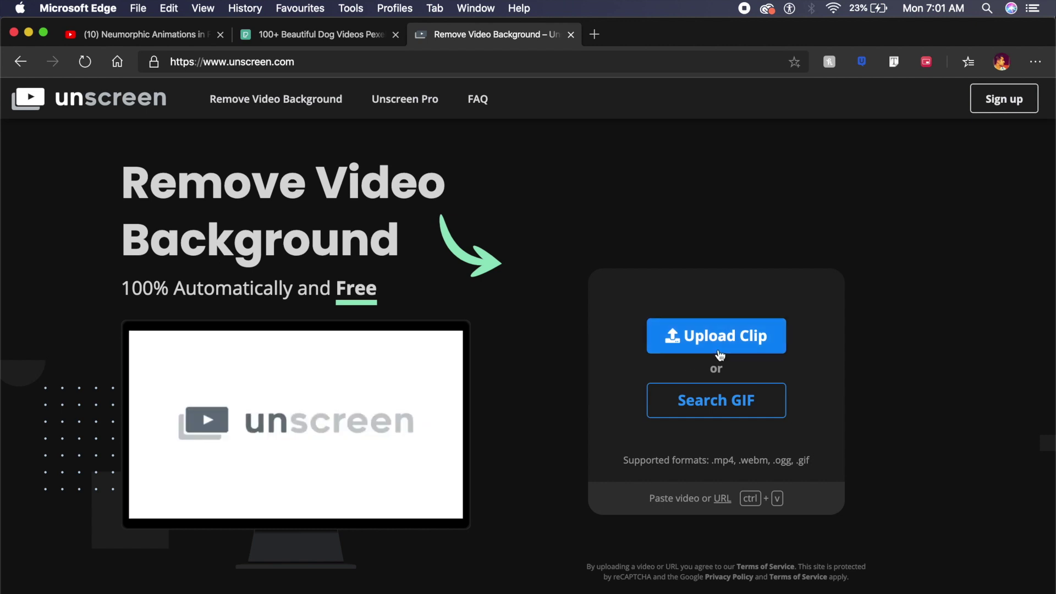
Upload the dachshund clip video (2).mp4 to Unscreen for background removal.
left_click(743, 344)
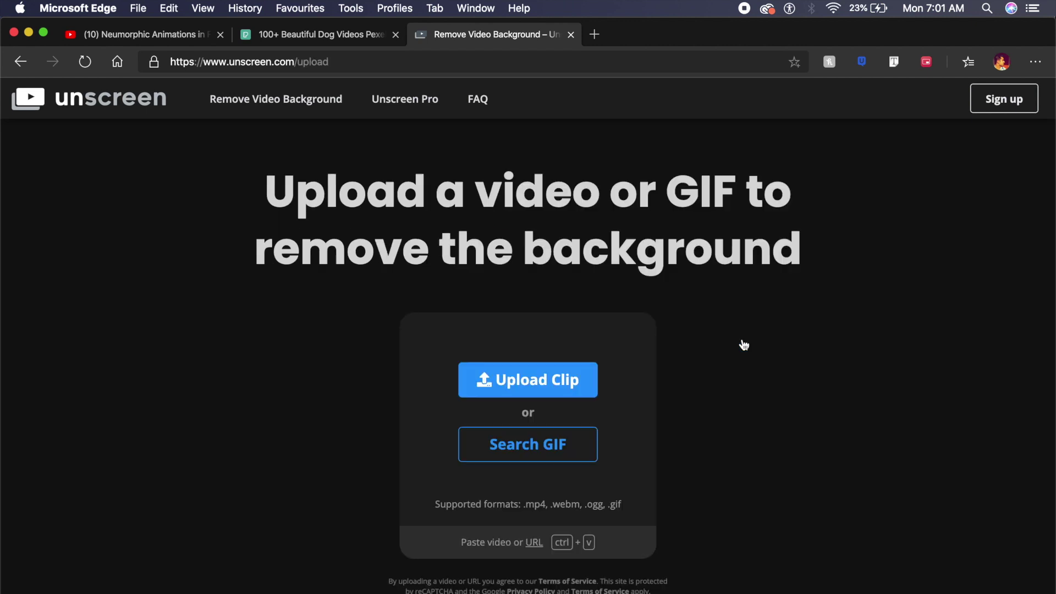
left_click(584, 391)
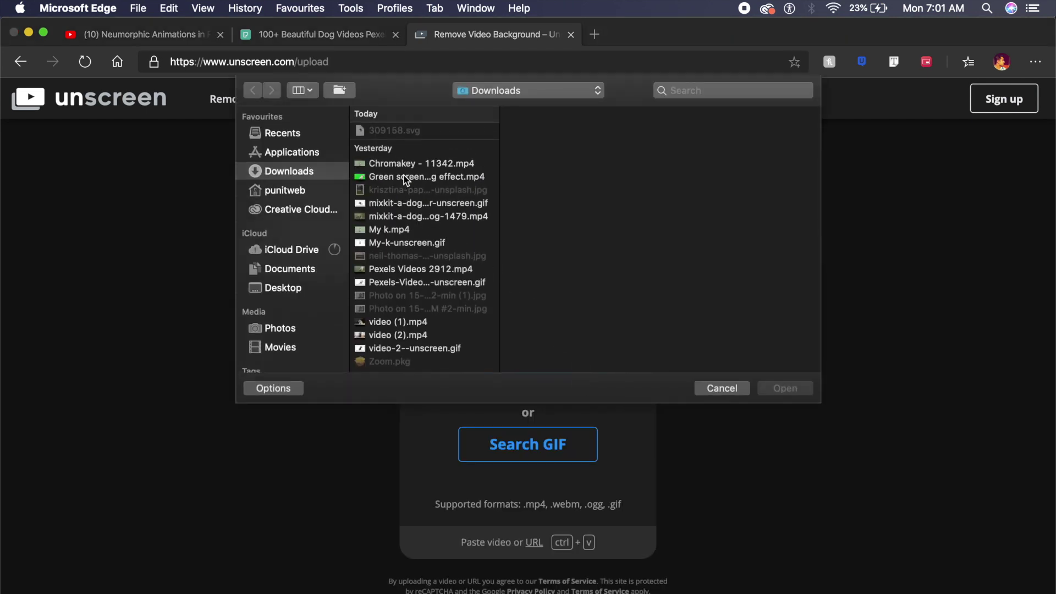
left_click(438, 286)
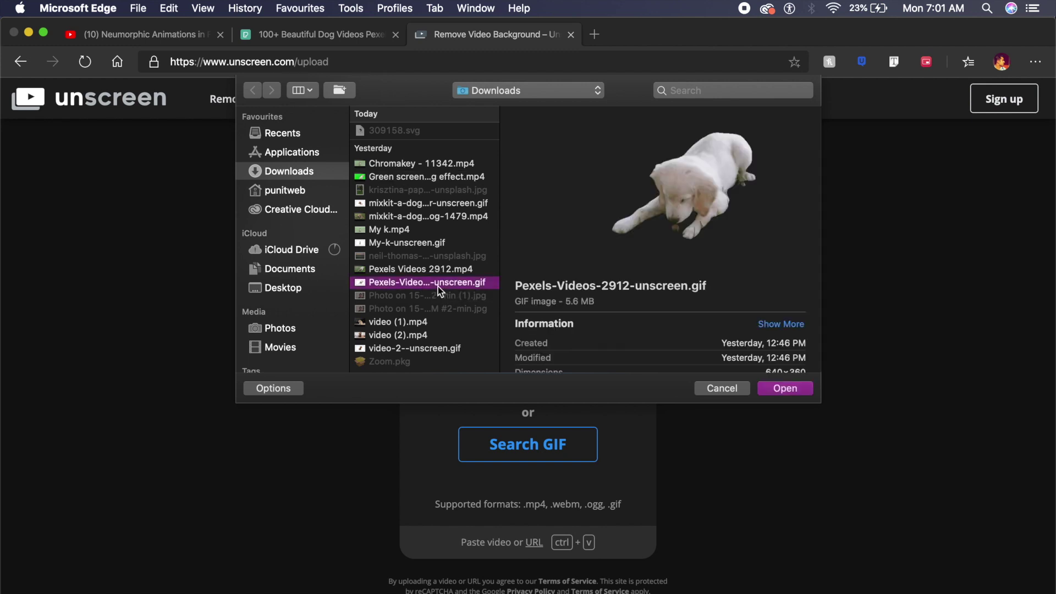
left_click(391, 335)
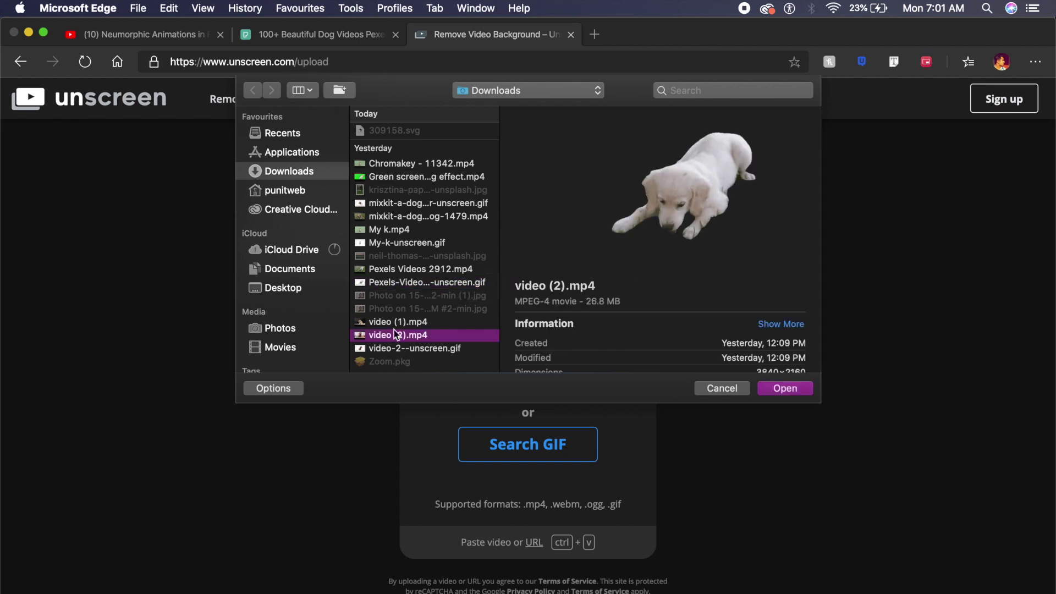
left_click(799, 391)
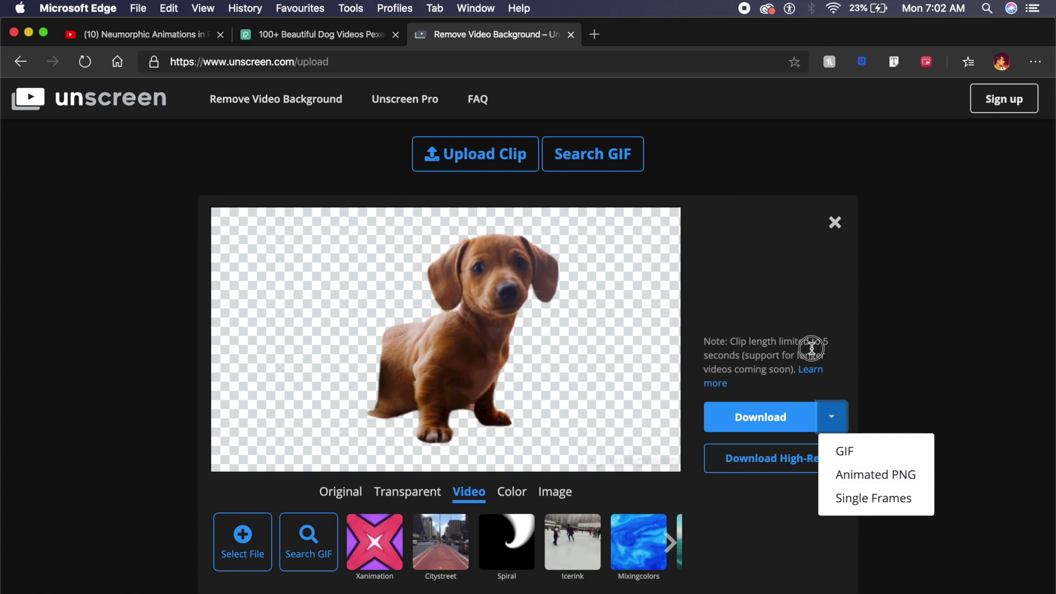
Download the cutout as the GIF video-2--unscreen (1).gif and return to Figma.
left_click(808, 348)
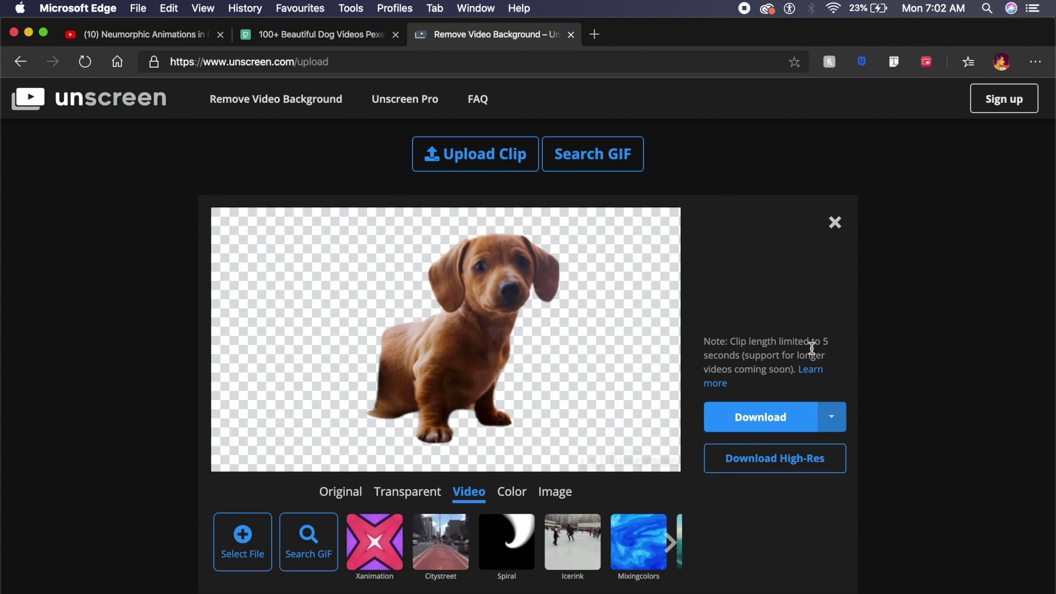
left_click(756, 422)
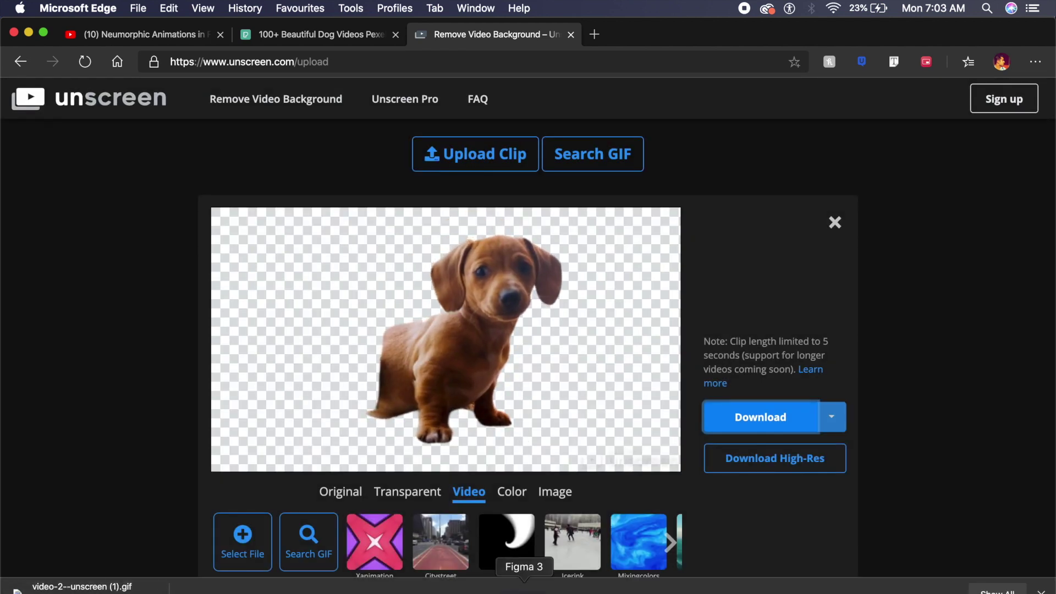
left_click(524, 587)
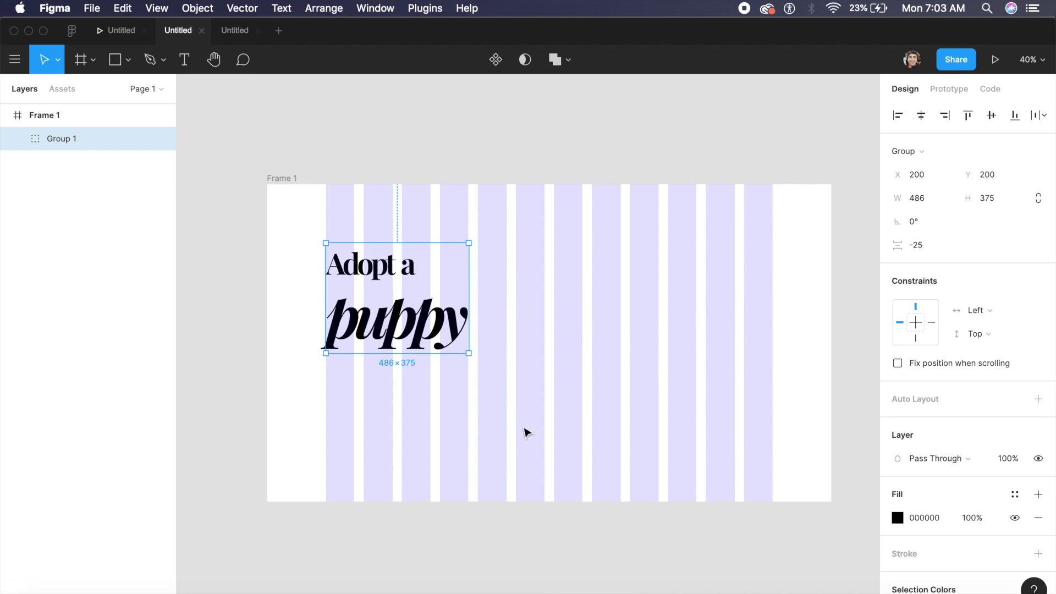
Drag video-2--unscreen (1).gif from Downloads onto the right side of Frame 1.
left_click(60, 586)
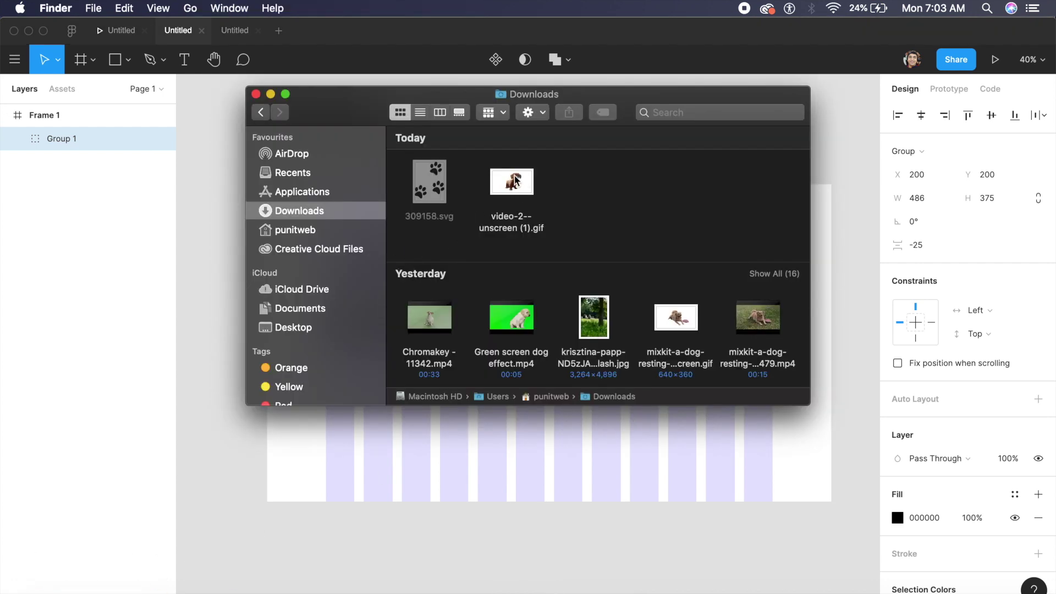
left_click_drag(356, 99, 747, 123)
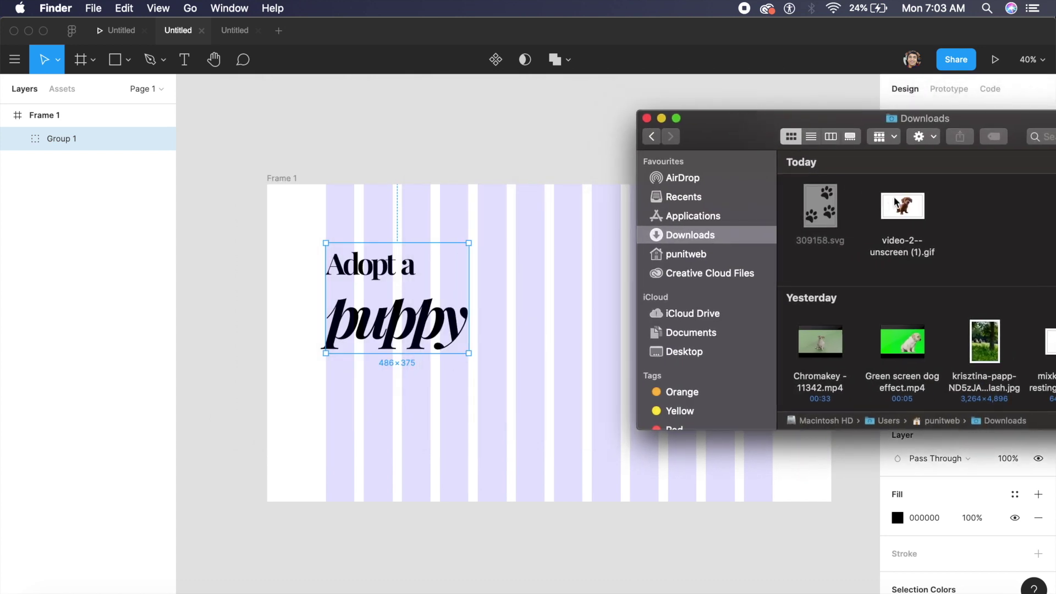
left_click_drag(895, 202, 542, 346)
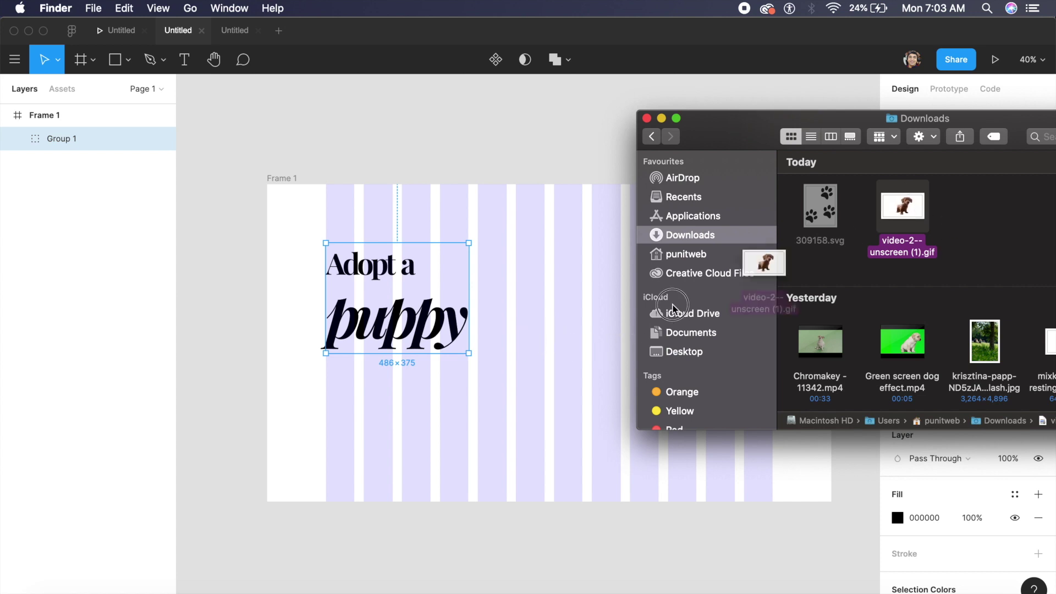
left_click_drag(672, 305, 696, 361)
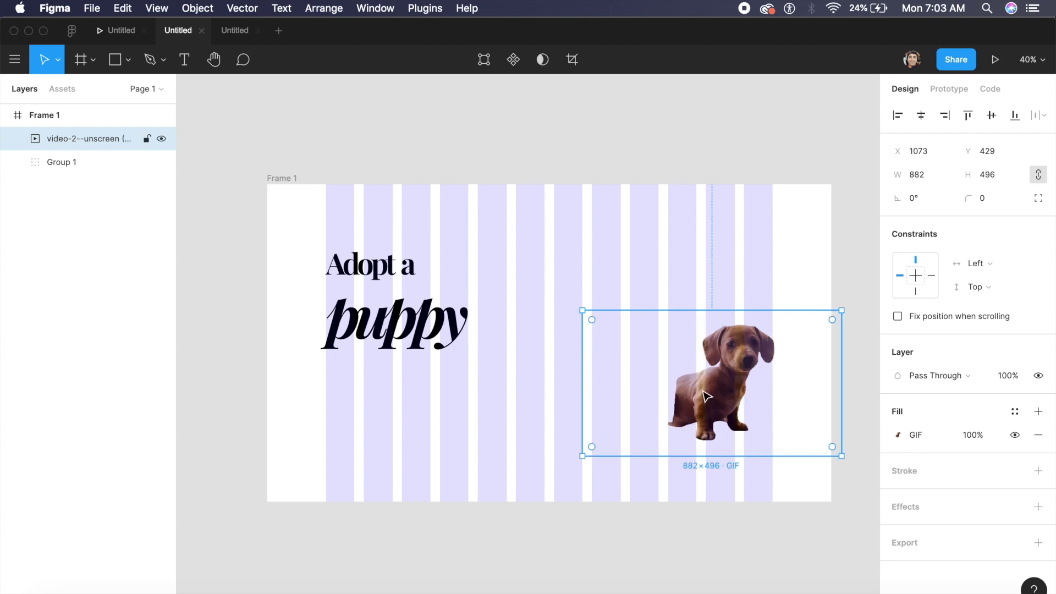
Mirror the dog GIF horizontally, enlarge it to 1345×756 and raise it.
key("shift+h")
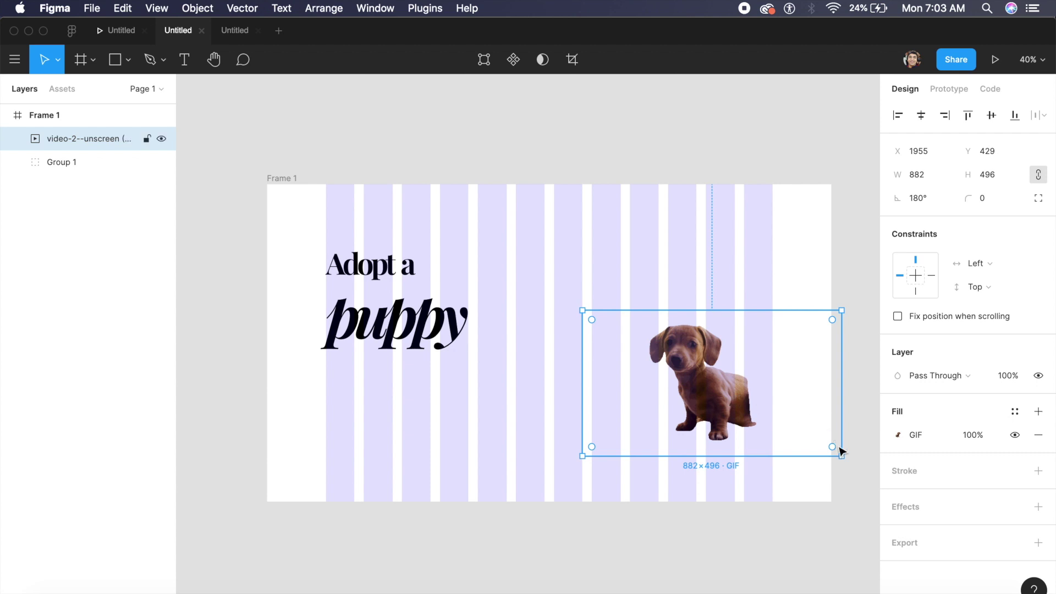
left_click_drag(840, 448, 695, 429)
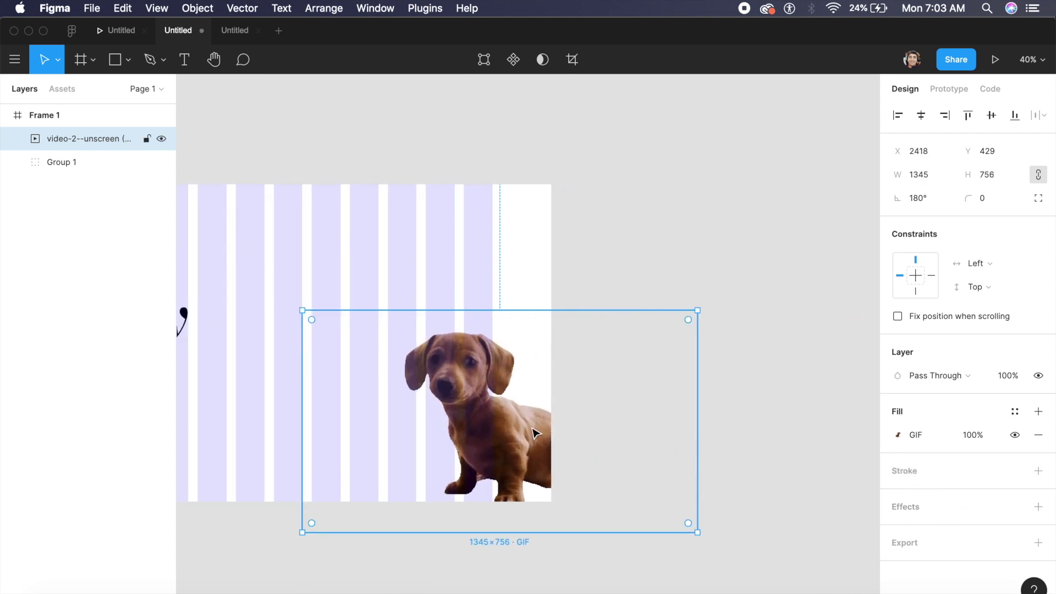
left_click_drag(531, 424, 549, 382)
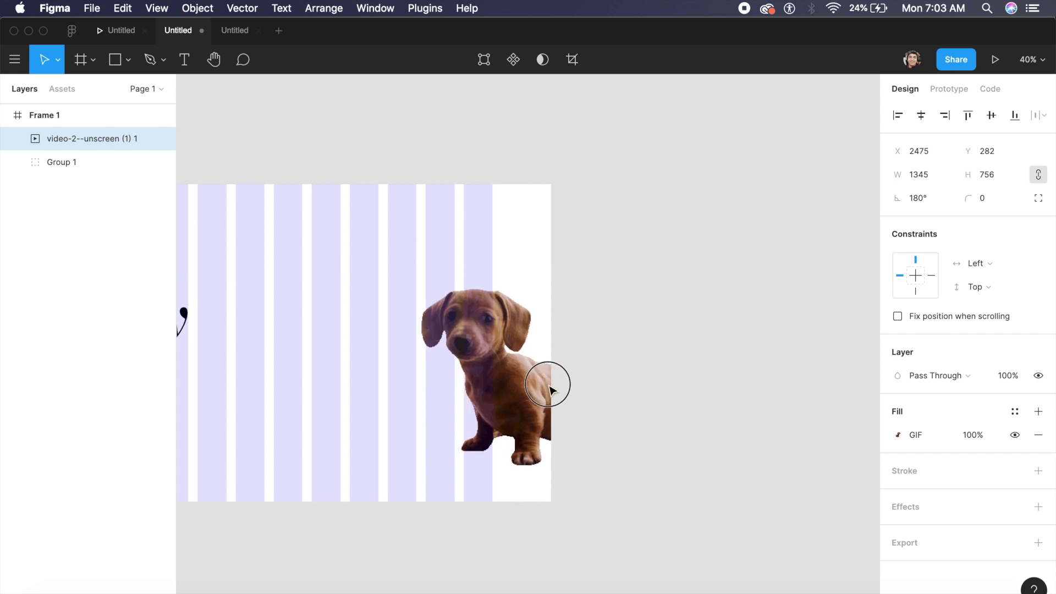
scroll(589, 349, "left", 3)
scroll(589, 349, "down", 1)
Draw a 372×372 grey square to the left of the dog.
key("Escape")
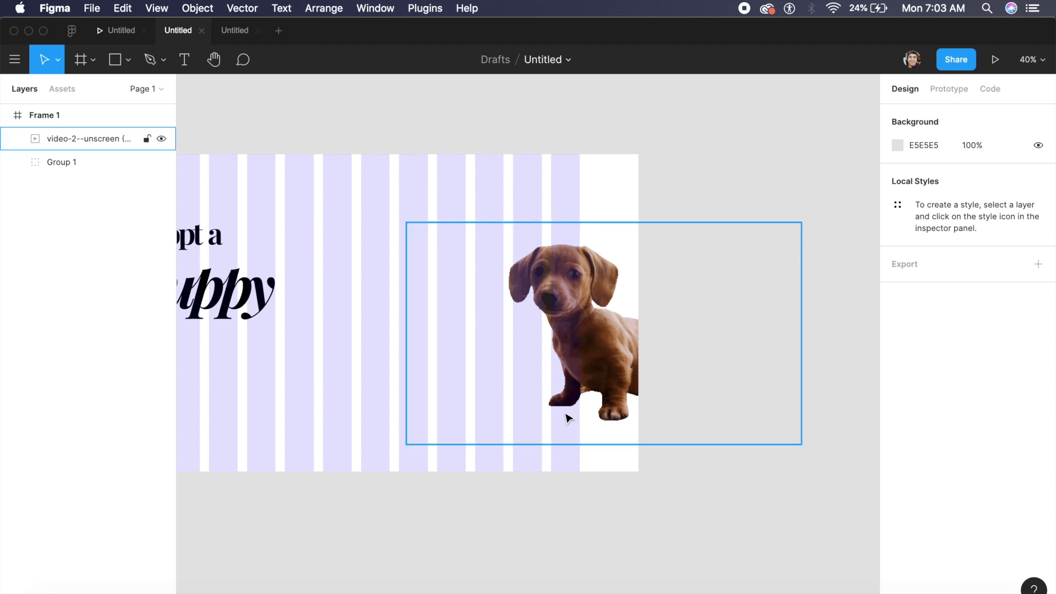
left_click(614, 354)
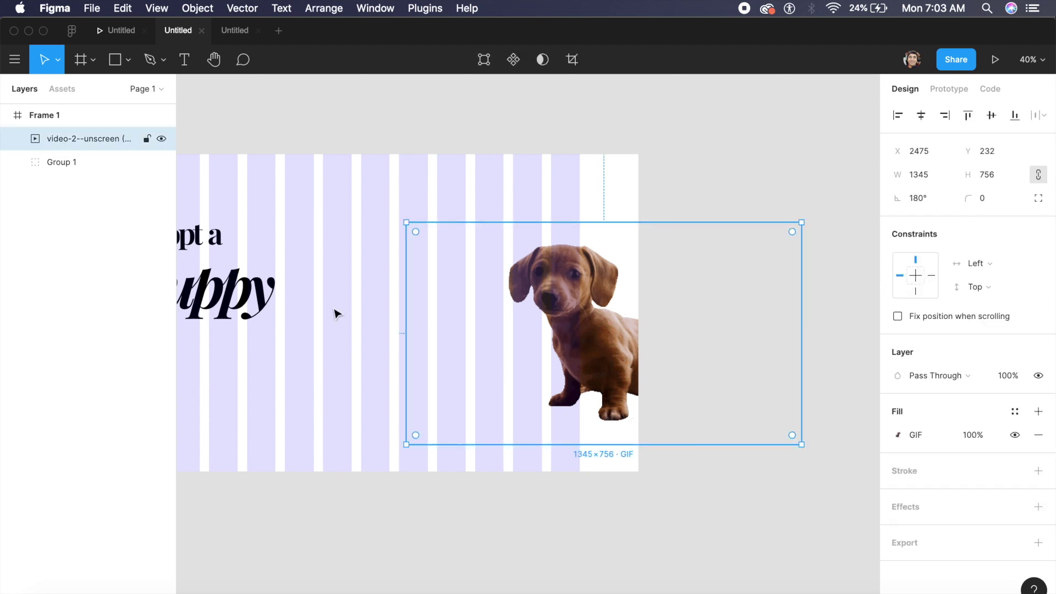
key("r")
left_click_drag(327, 251, 437, 361)
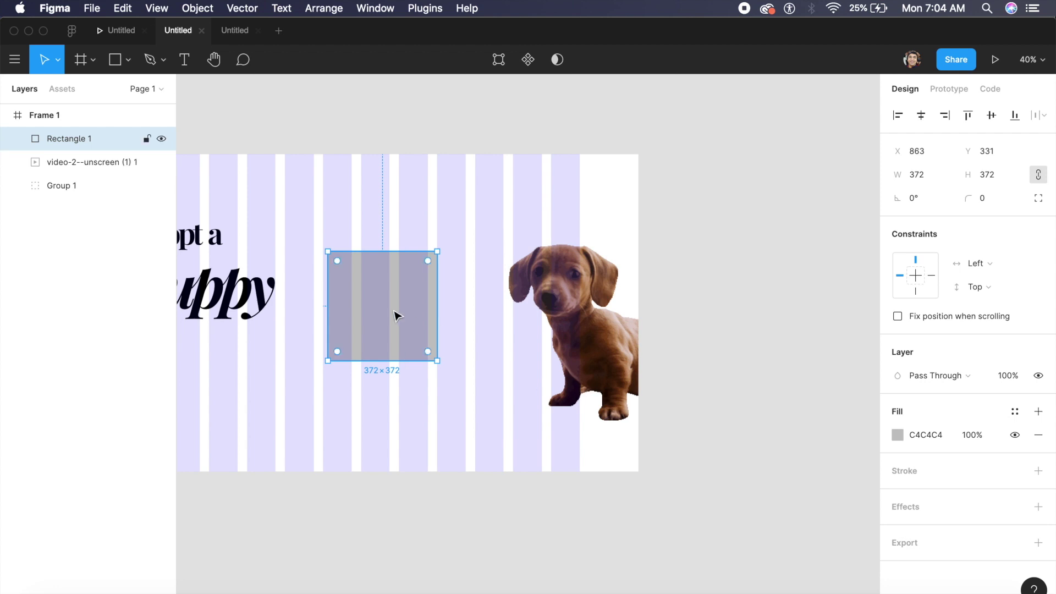
Reselect the grey square and bring up the Plugins submenu from the main menu.
key("Escape")
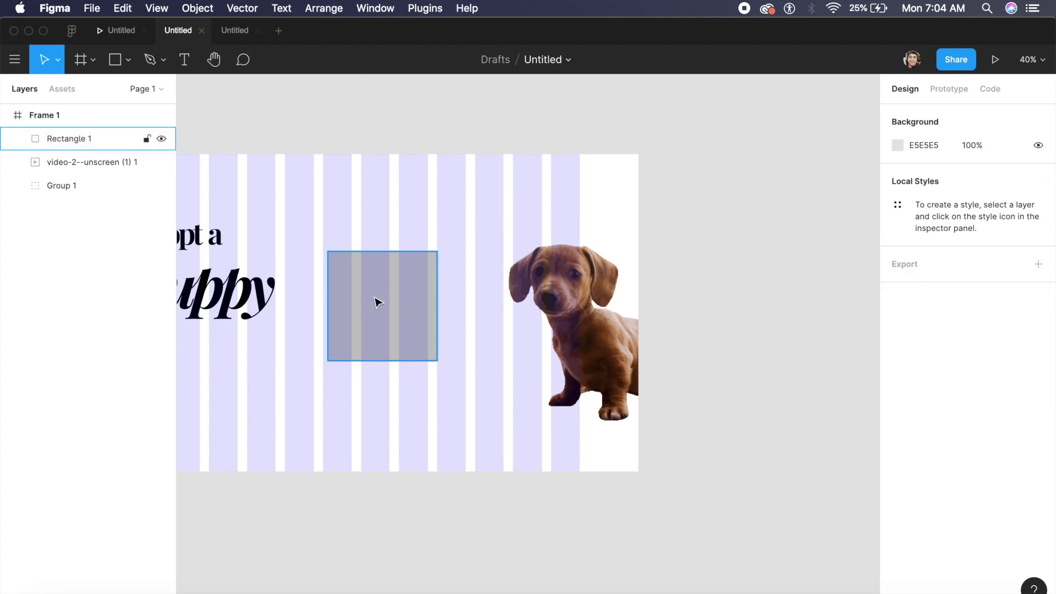
left_click(378, 302)
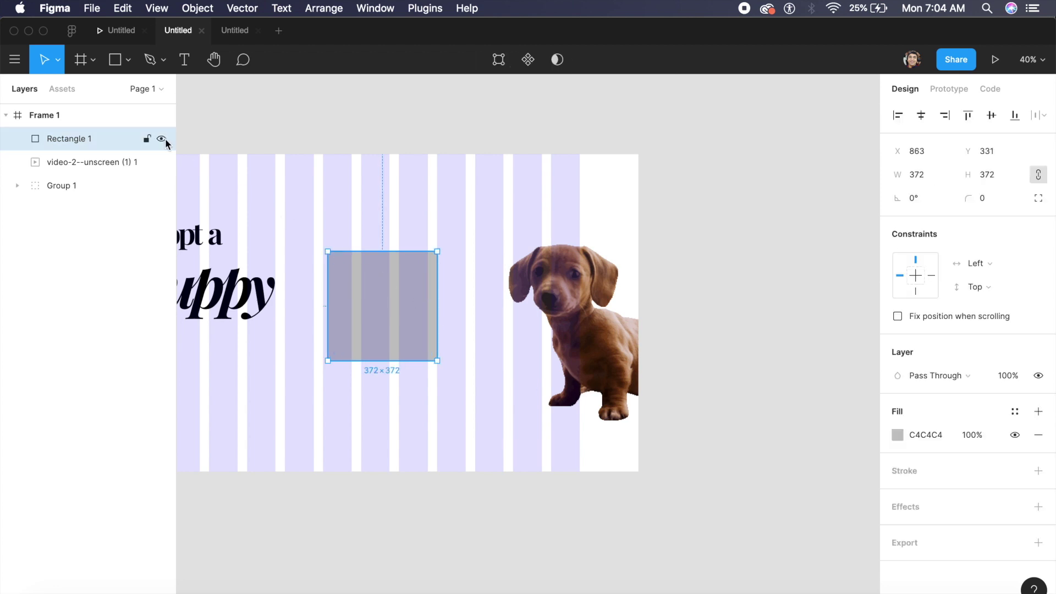
left_click(14, 60)
mouse_move(94, 302)
mouse_move(73, 261)
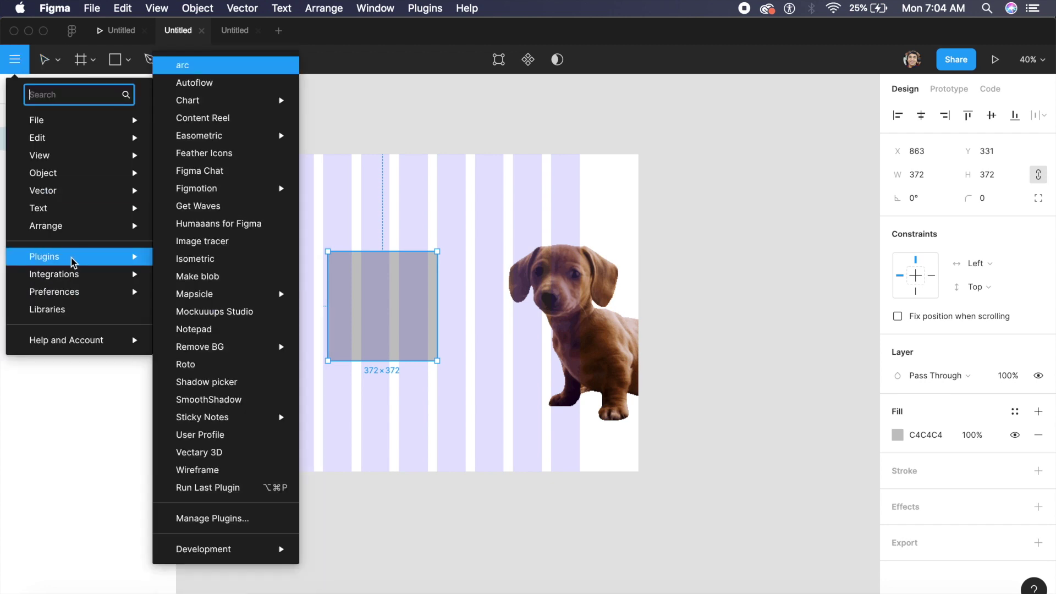
Extrude the square with Roto: 15° horizontal angle, perspective 15.12, depth 104.4.
left_click(207, 370)
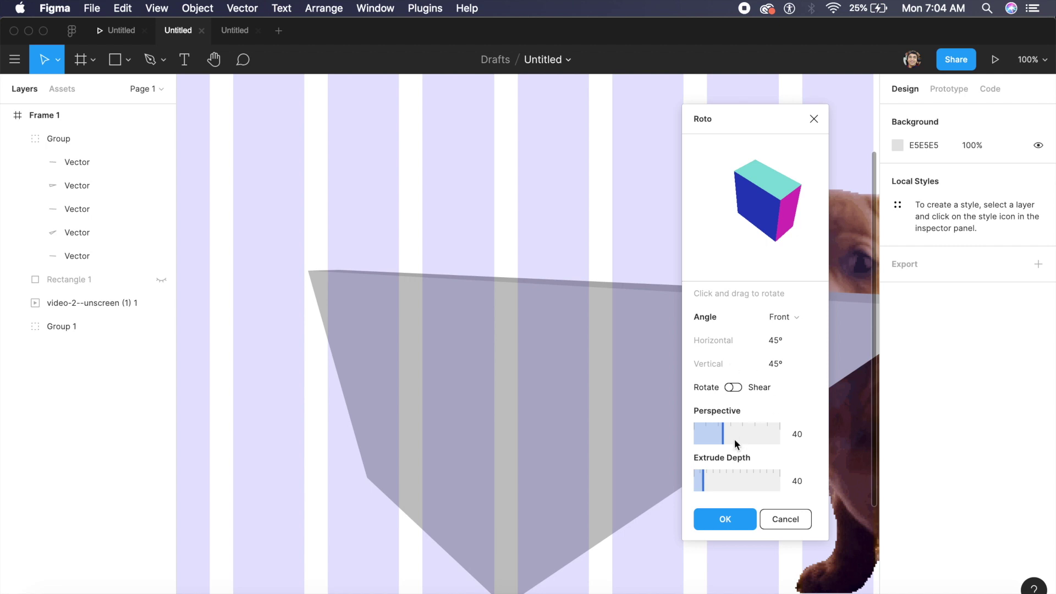
left_click(789, 342)
double_click(789, 341)
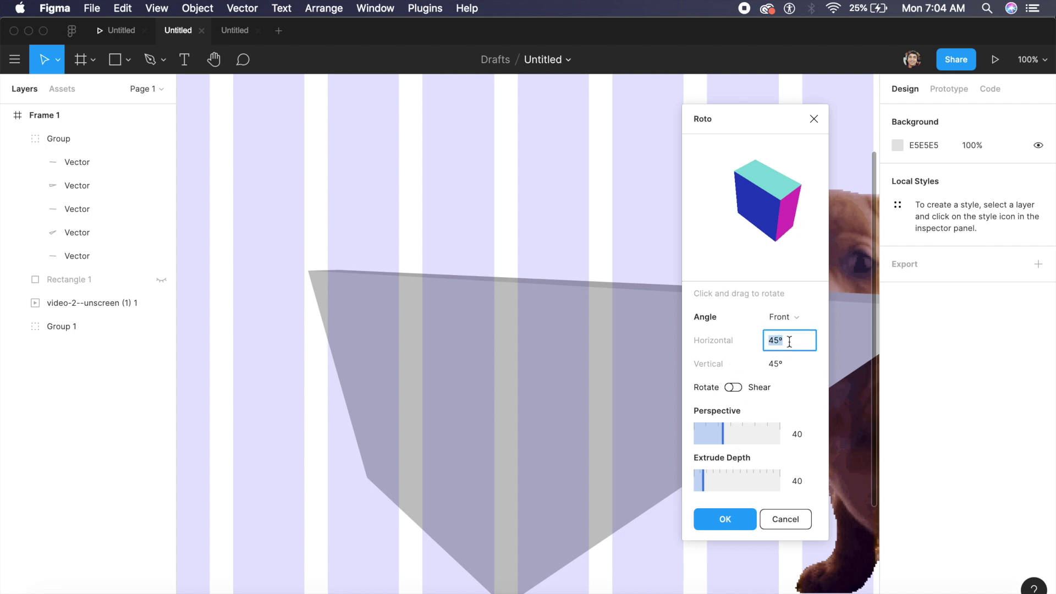
type("15")
left_click(790, 358)
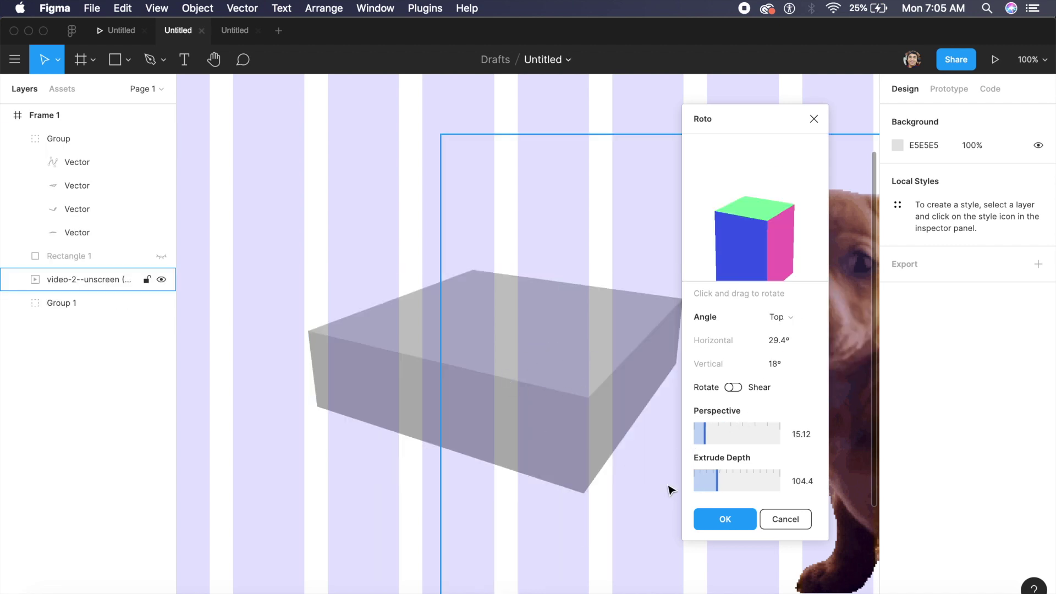
mouse_move(767, 278)
left_mouse_down()
mouse_move(761, 258)
mouse_move(770, 268)
left_mouse_up()
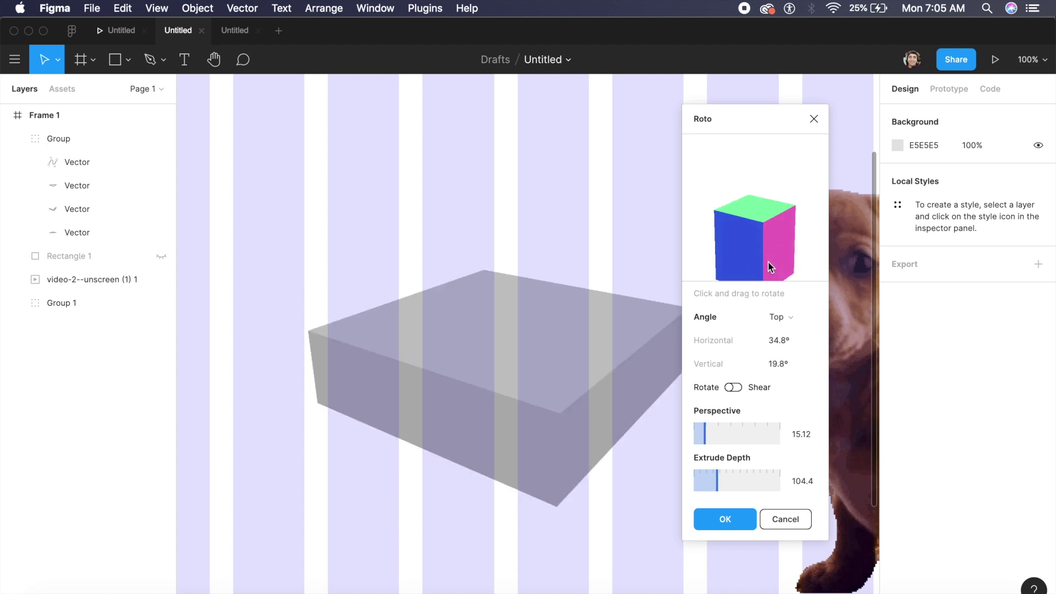
left_click(725, 520)
left_click(367, 355)
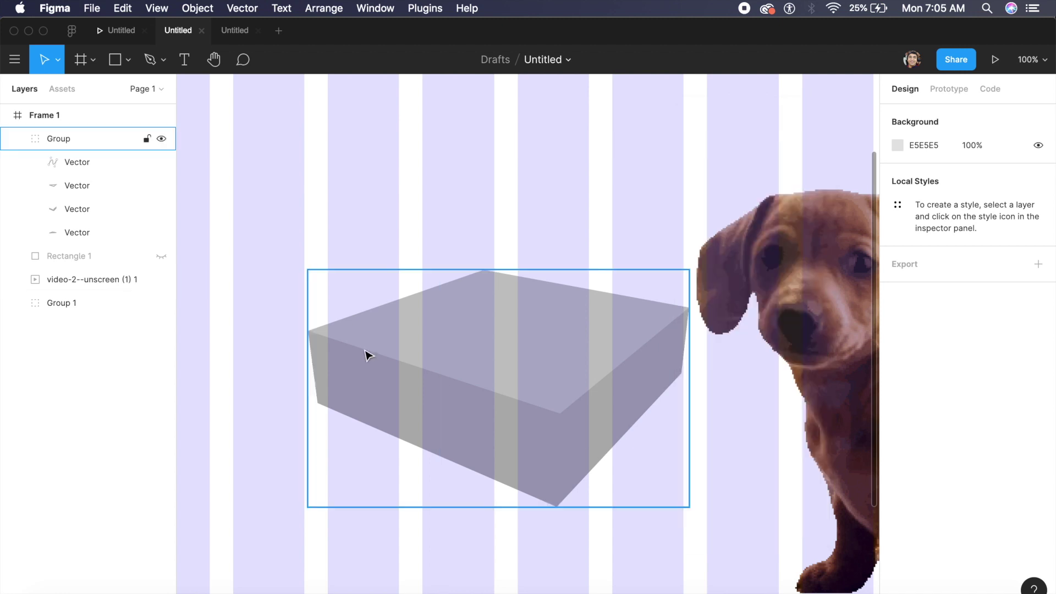
scroll(412, 348, "down", 5)
Move the box under the dog, widen it to 612, send it behind the dog, and nudge it into place.
left_click_drag(399, 346, 544, 438)
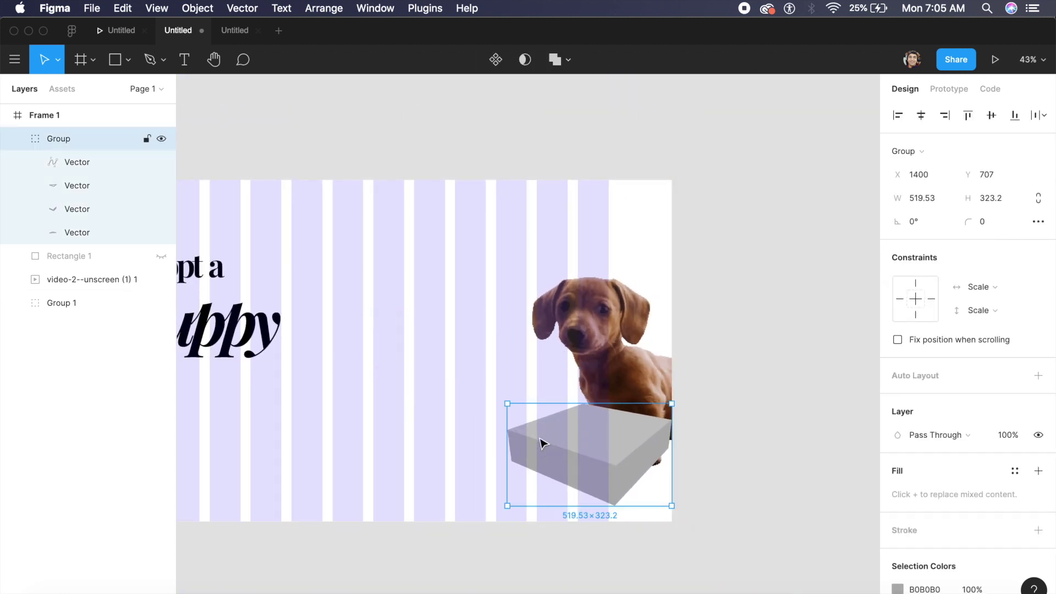
left_click_drag(672, 506, 700, 511)
key("super+bracketleft")
key("super+bracketleft")
key("super+bracketleft")
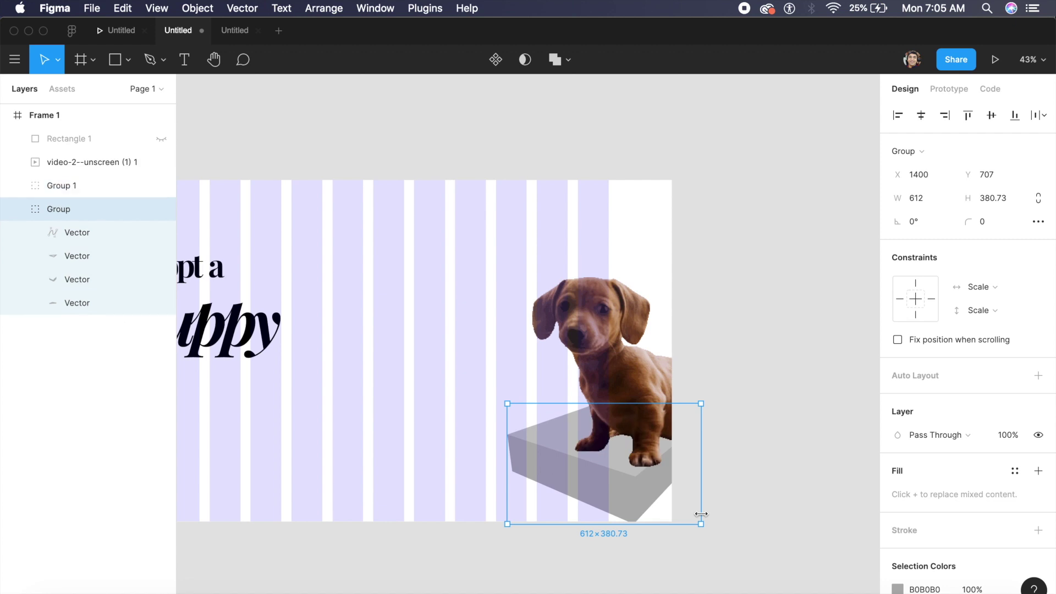
key("shift+Right")
key("shift+Right")
key("shift+Right")
key("shift+Right")
key("shift+Right")
key("shift+Down")
key("shift+Down")
key("shift+Down")
key("shift+Down")
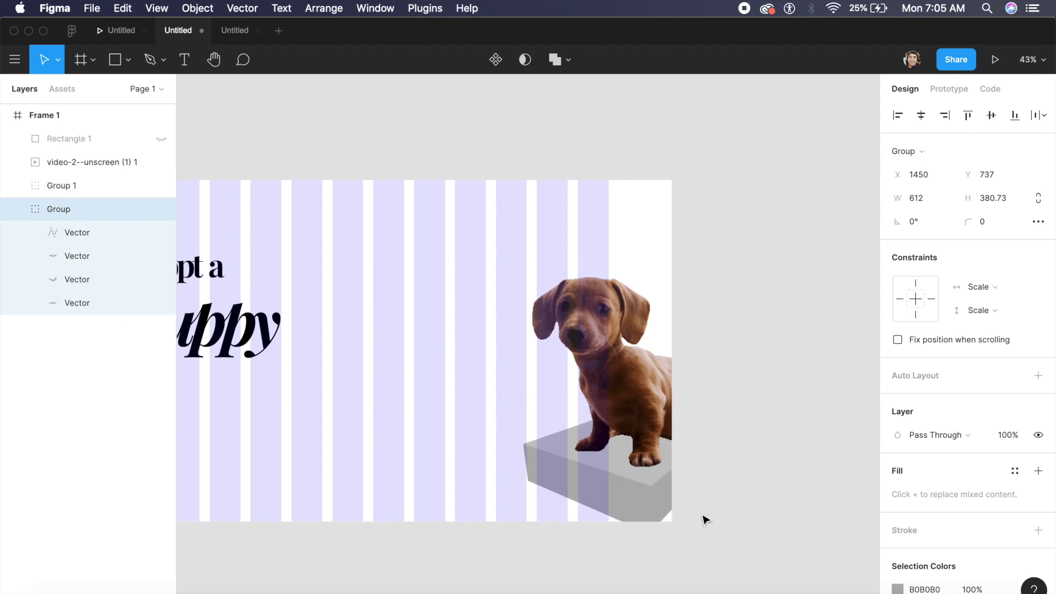
Colour the box's side faces red D70E0E and its top faces brighter red FF3F3F.
left_click(702, 518, "super")
left_click(702, 519, "shift+super")
left_click(899, 476)
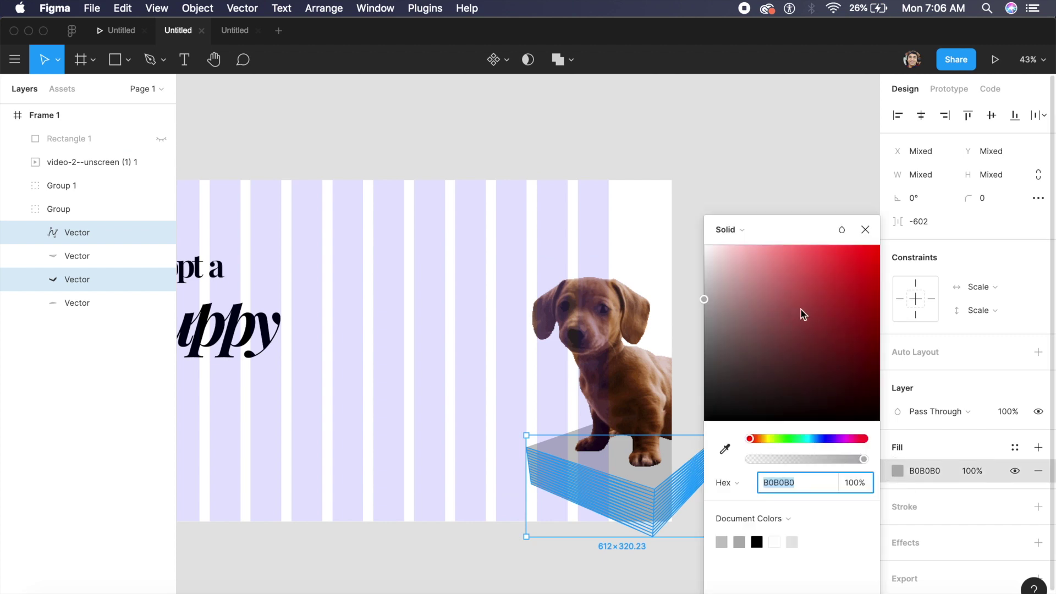
mouse_move(799, 309)
left_mouse_down()
mouse_move(799, 238)
mouse_move(844, 278)
mouse_move(868, 273)
left_mouse_up()
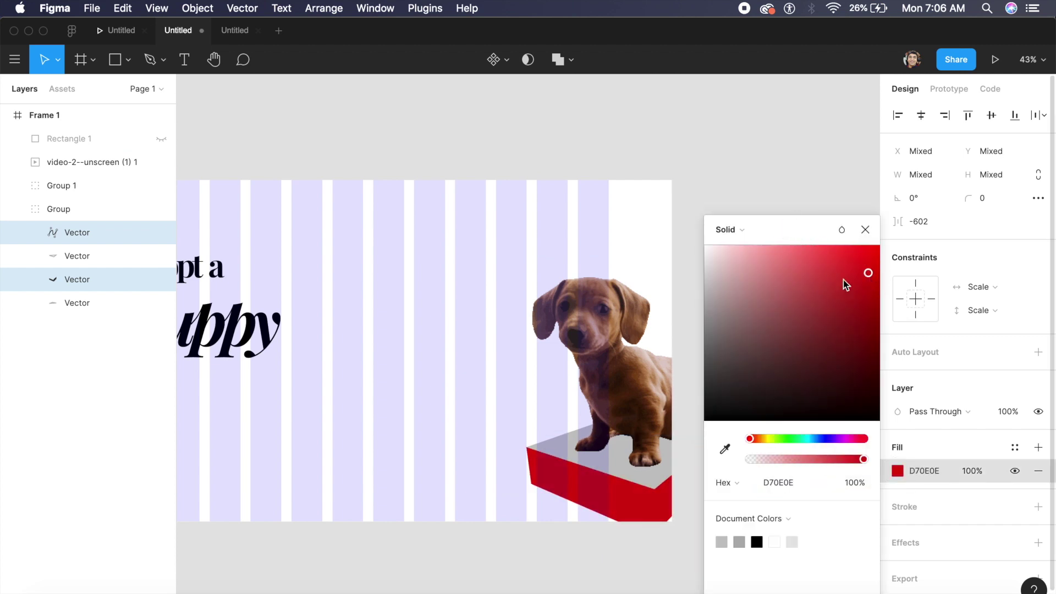
left_click(92, 255)
left_click(101, 306, "shift")
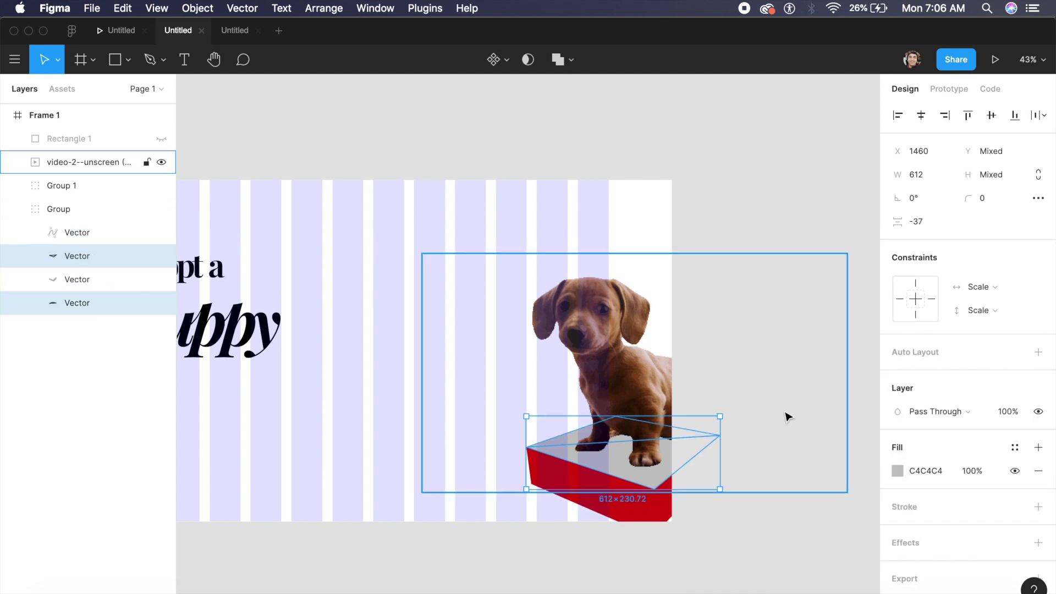
left_click(896, 470)
mouse_move(847, 248)
left_mouse_down()
mouse_move(836, 251)
mouse_move(844, 237)
left_mouse_up()
left_click(797, 110)
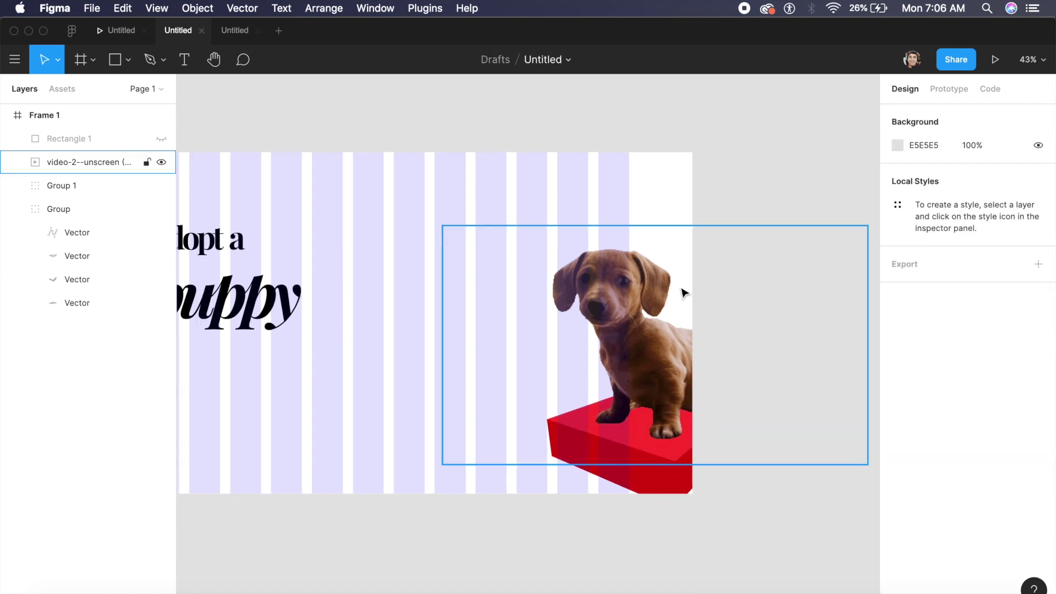
scroll(683, 292, "up", 5)
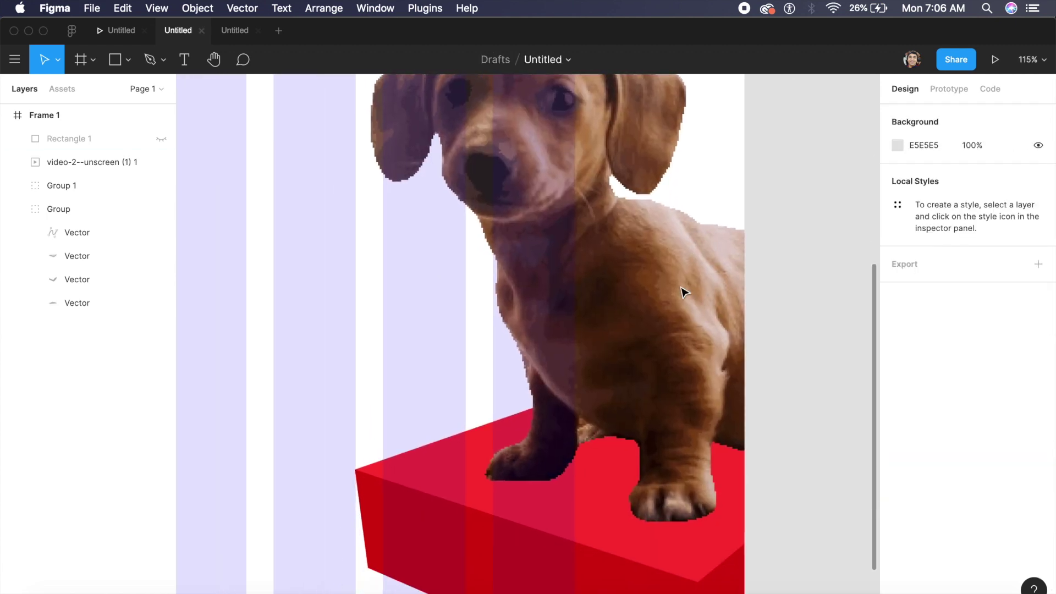
Draw an ellipse under the dog's paws and fill it black 000000.
key("o")
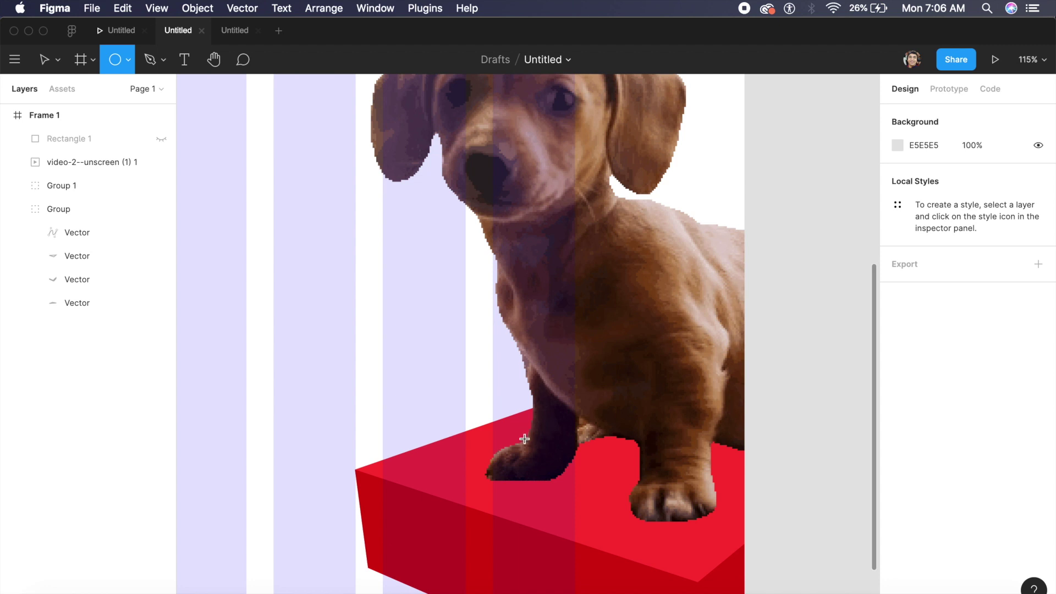
left_click_drag(524, 438, 740, 495)
key("Escape")
left_click(640, 469)
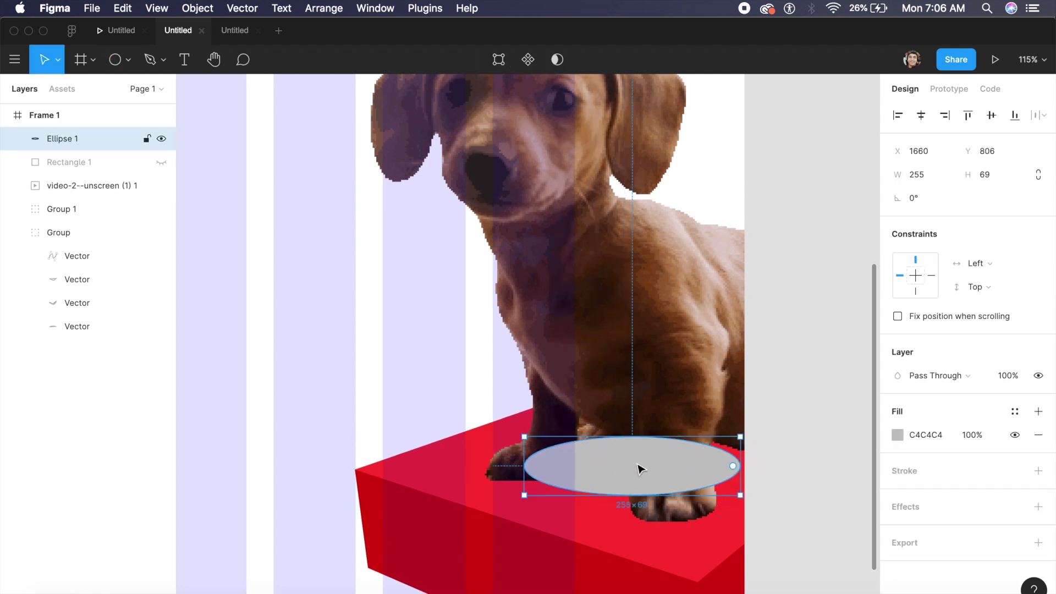
left_click_drag(640, 469, 626, 470)
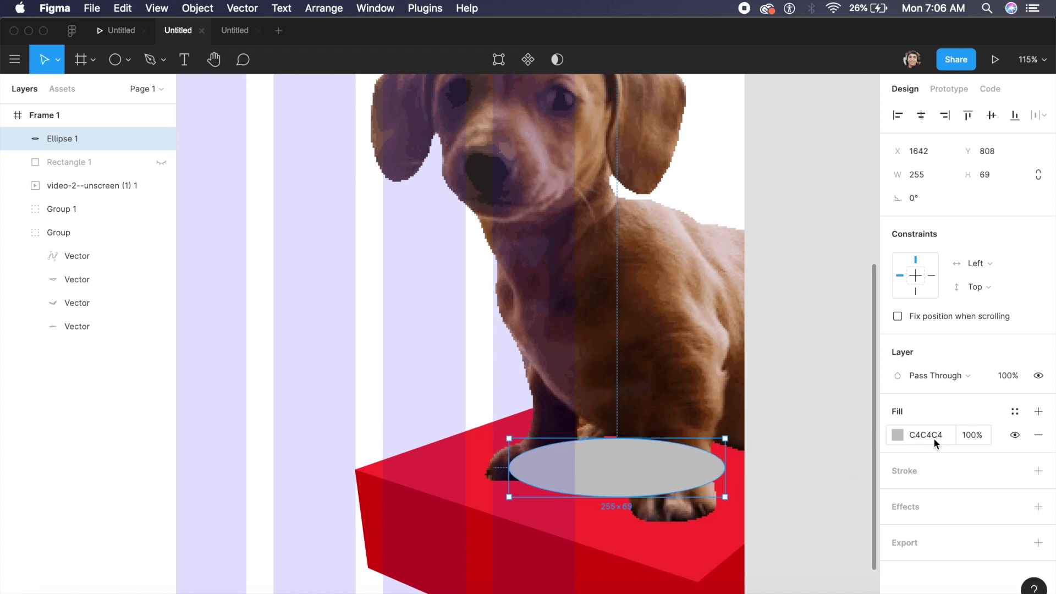
left_click(897, 435)
left_click_drag(738, 354, 671, 424)
left_click_drag(678, 473, 680, 473)
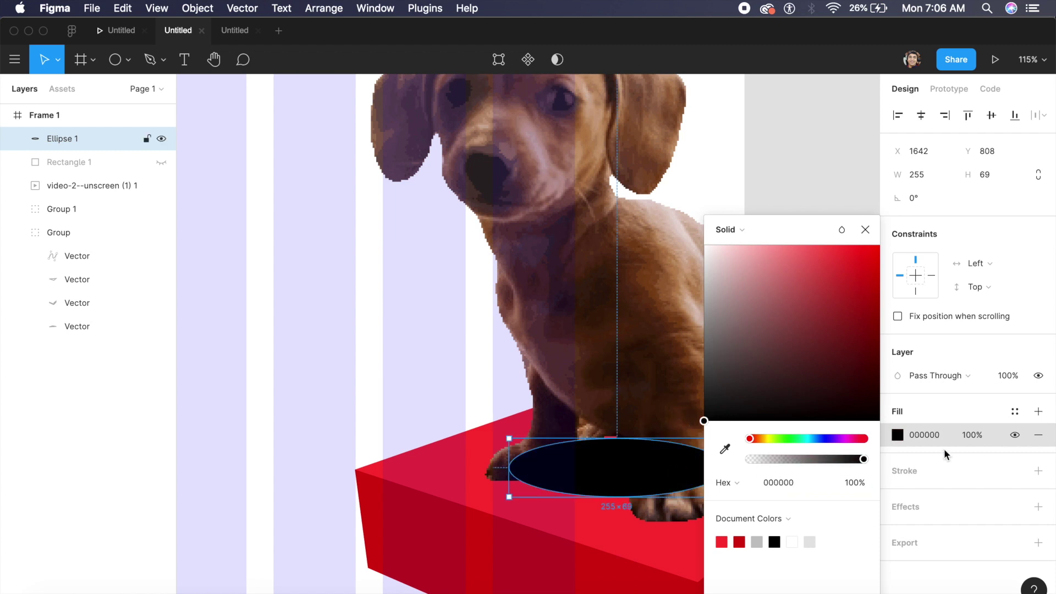
Add a Layer Blur effect of 100 to the ellipse.
left_click(1037, 509)
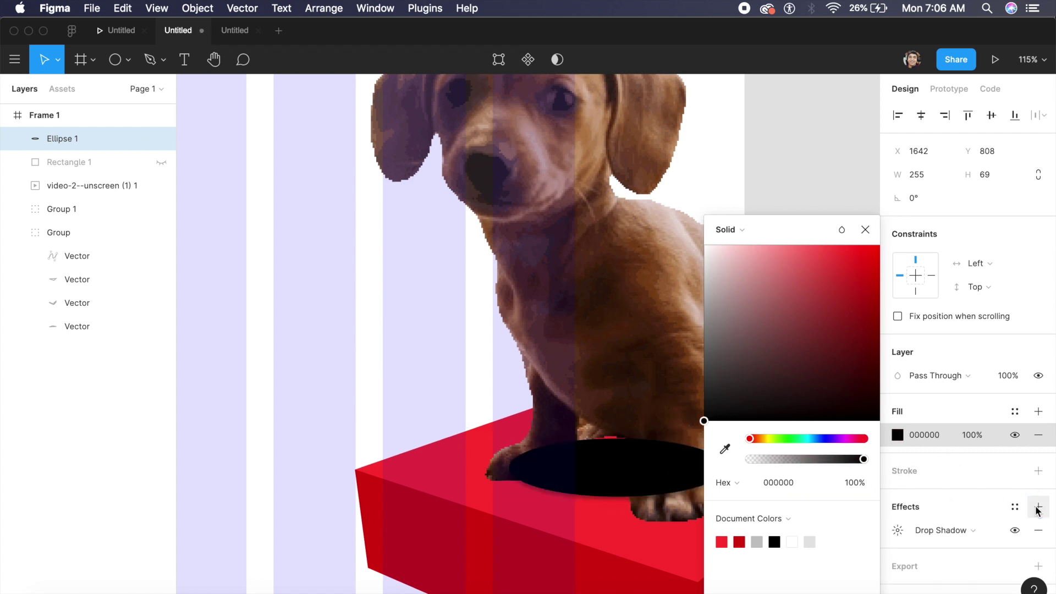
left_click(942, 533)
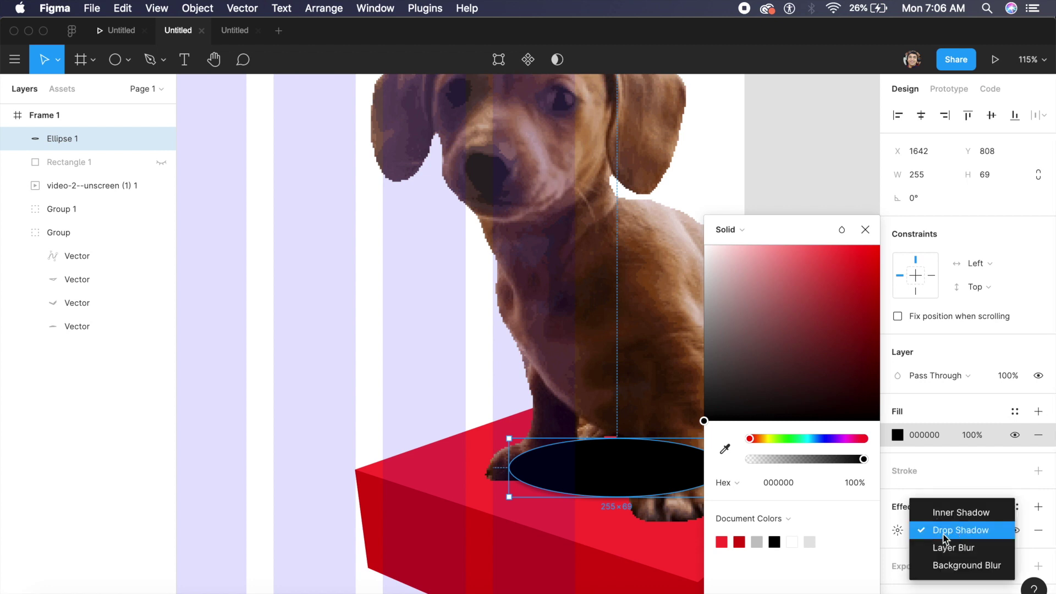
left_click(955, 546)
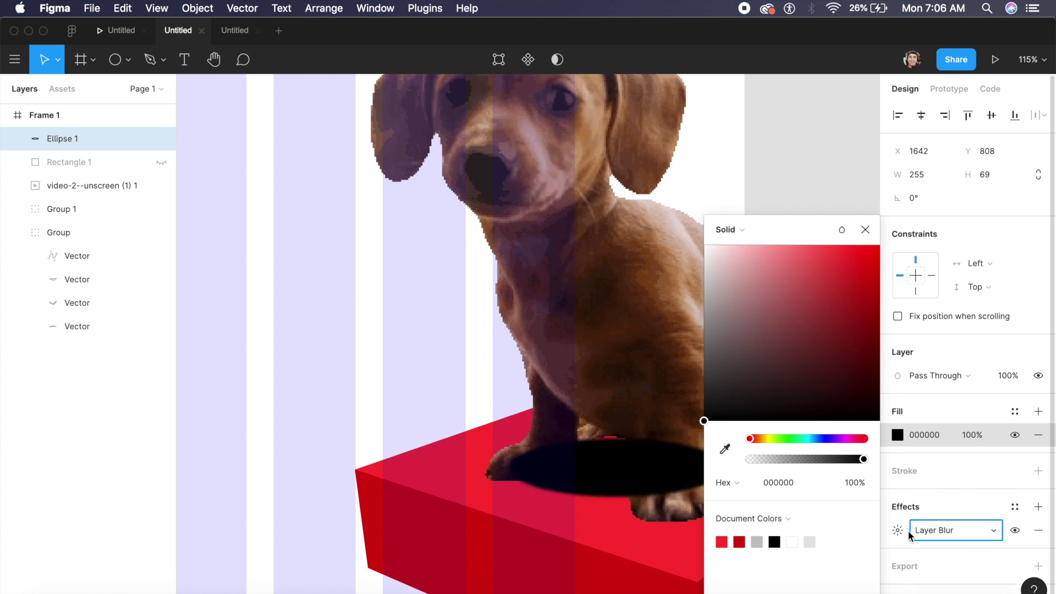
left_click(902, 530)
left_click(748, 566)
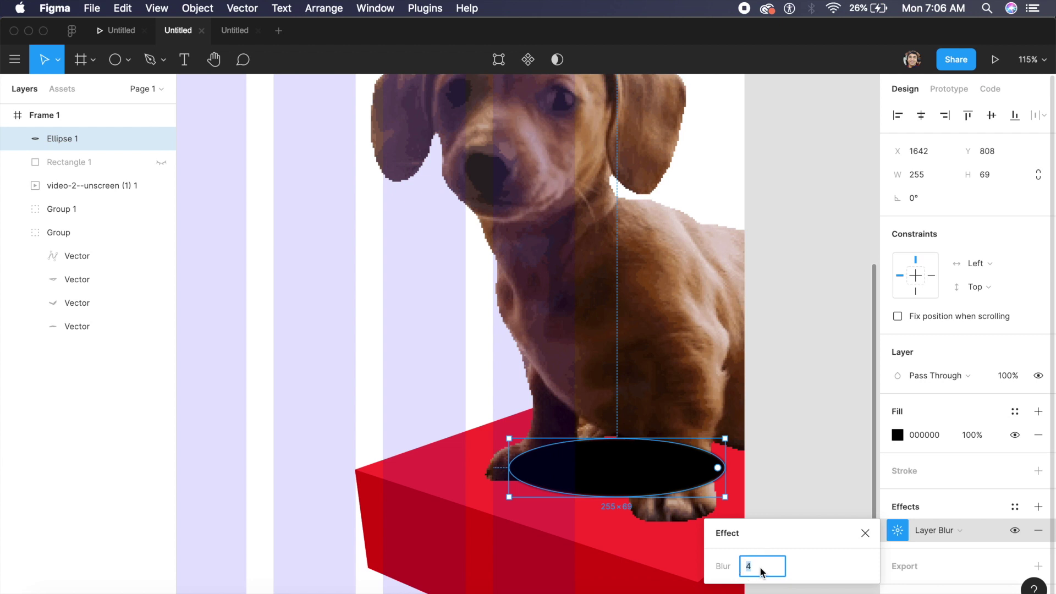
key("Return")
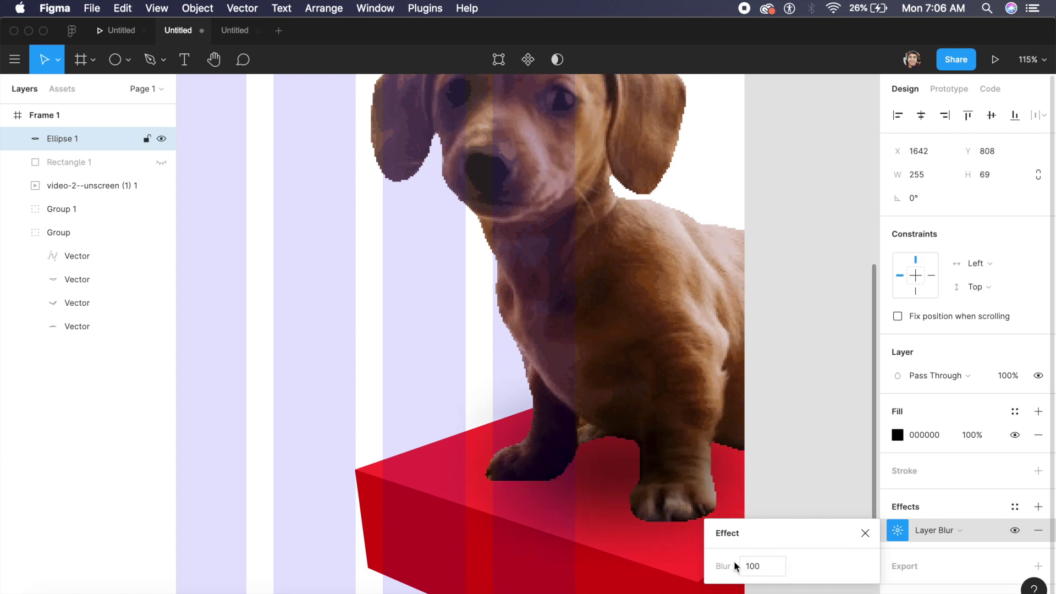
key("Escape")
key("Escape")
Set the ellipse's fill opacity to 50% and send it behind the dog.
left_click(613, 479)
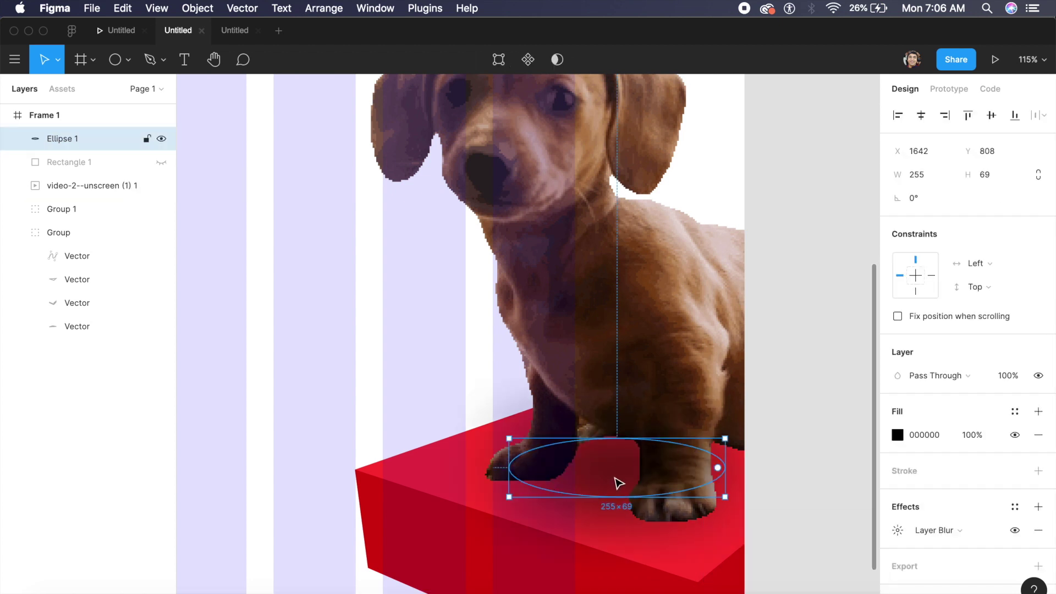
left_click(984, 437)
type("50")
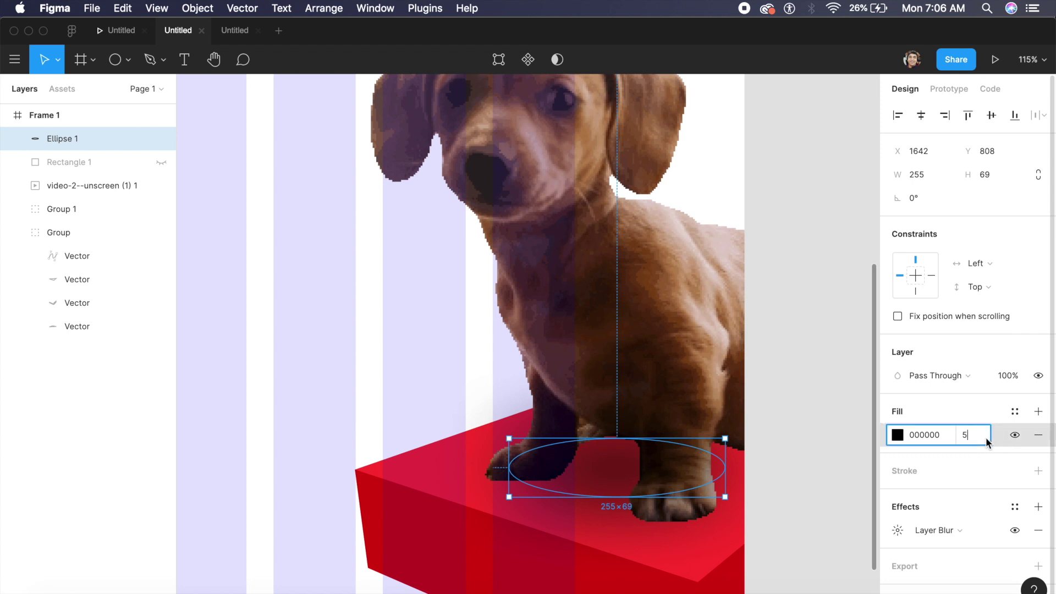
key("Return")
key("super+bracketleft")
key("super+bracketleft")
key("super+bracketleft")
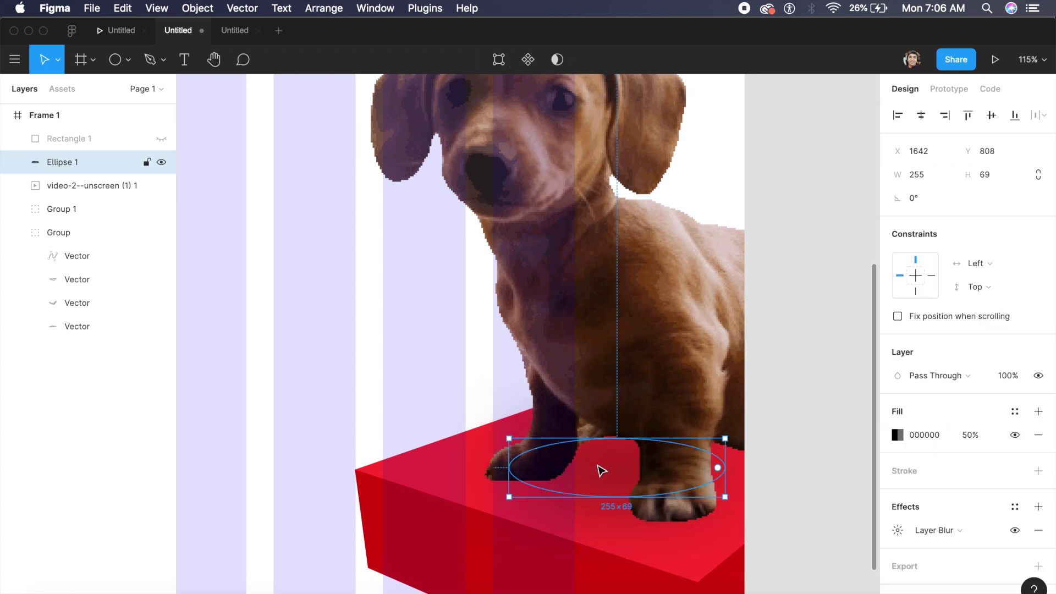
scroll(601, 471, "down", 5)
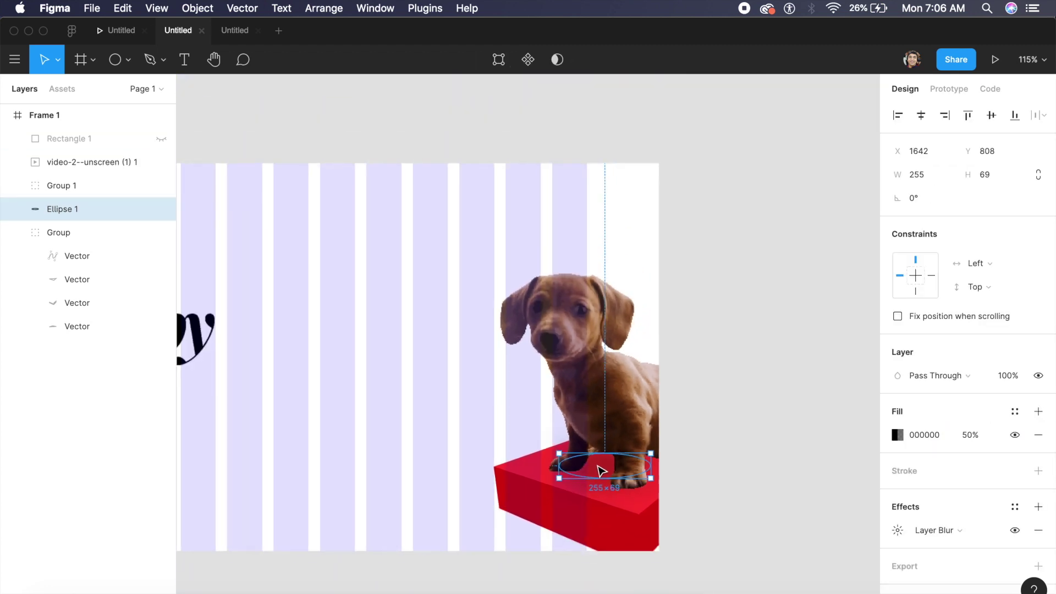
left_click_drag(602, 471, 601, 472)
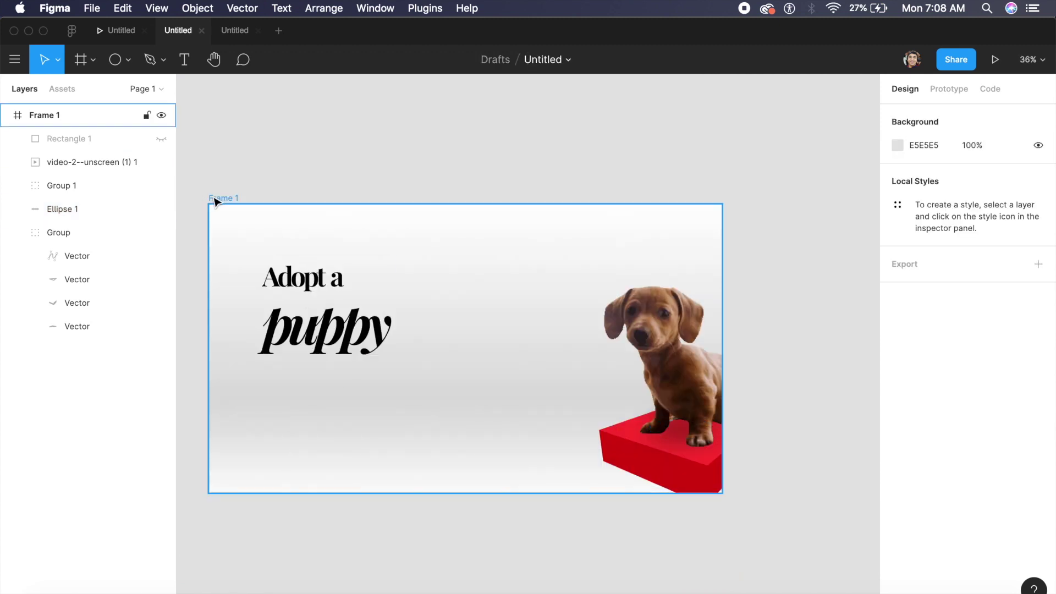
Present Frame 1 in the prototype viewer with Fit – Scale down to fit.
left_click(217, 201)
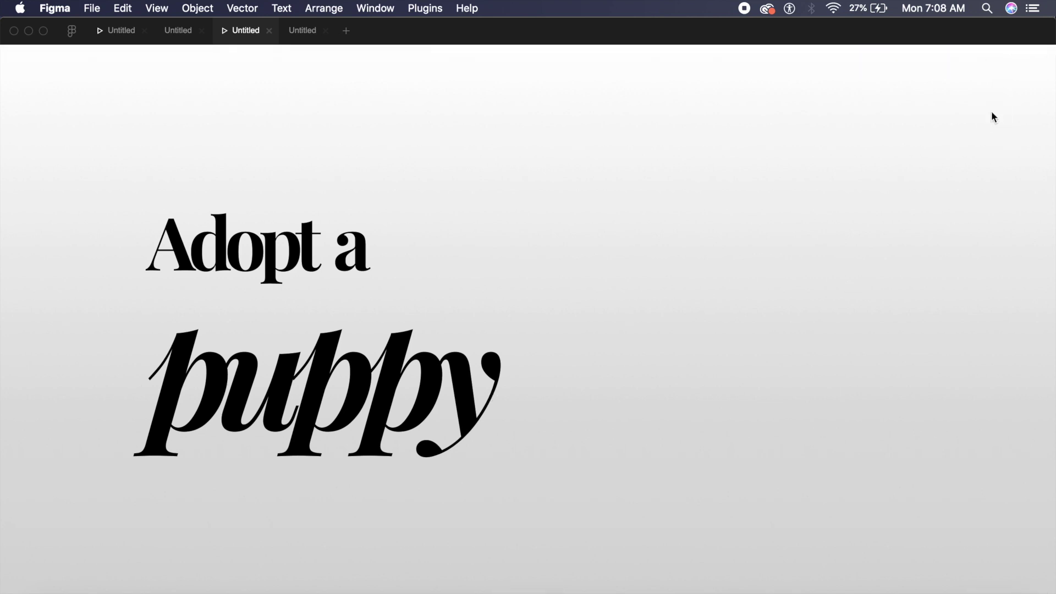
mouse_move(987, 111)
left_click(1003, 60)
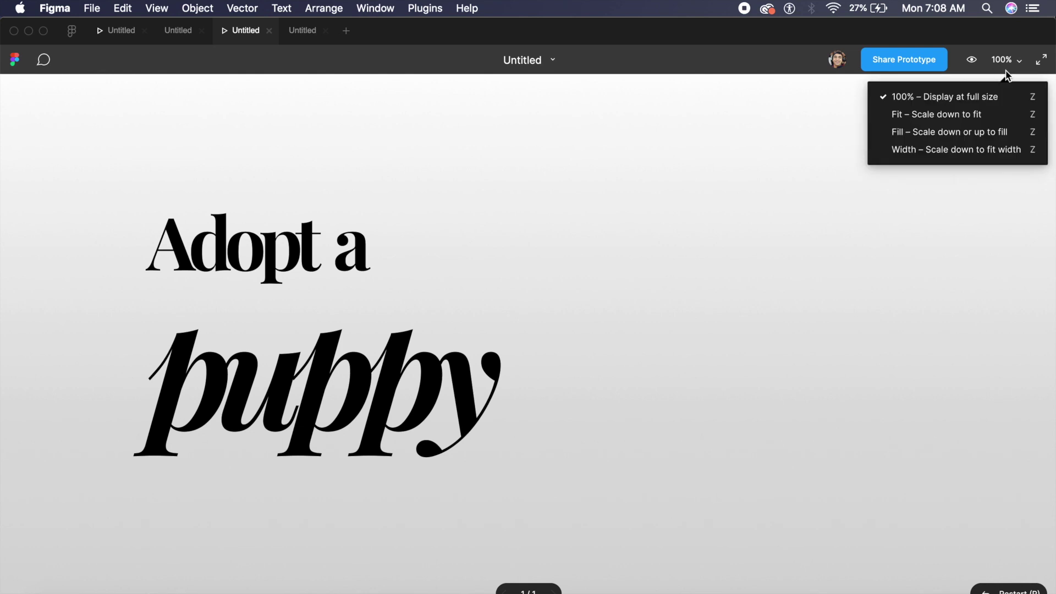
left_click(945, 116)
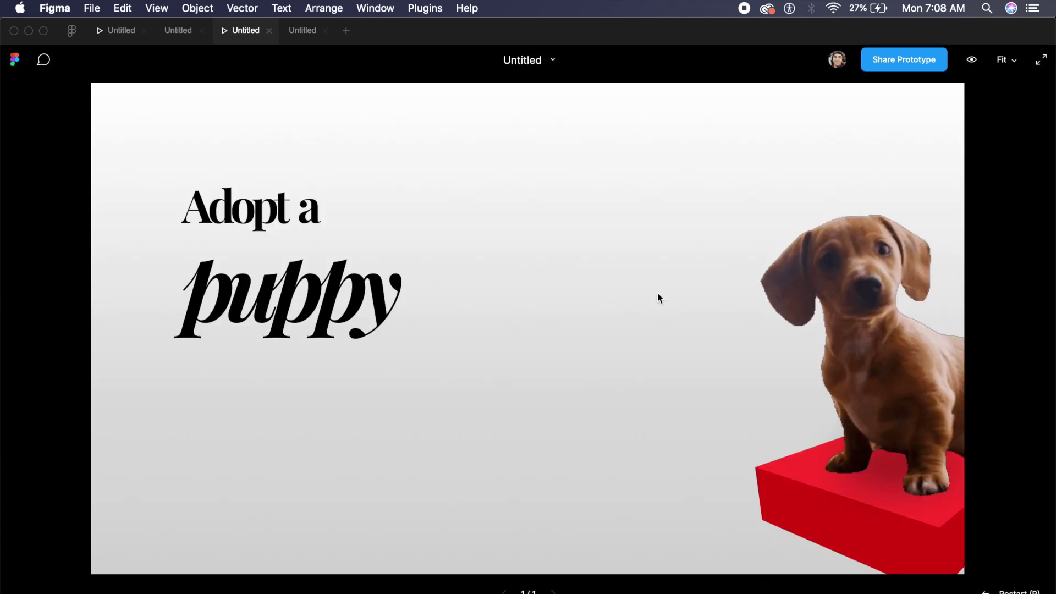